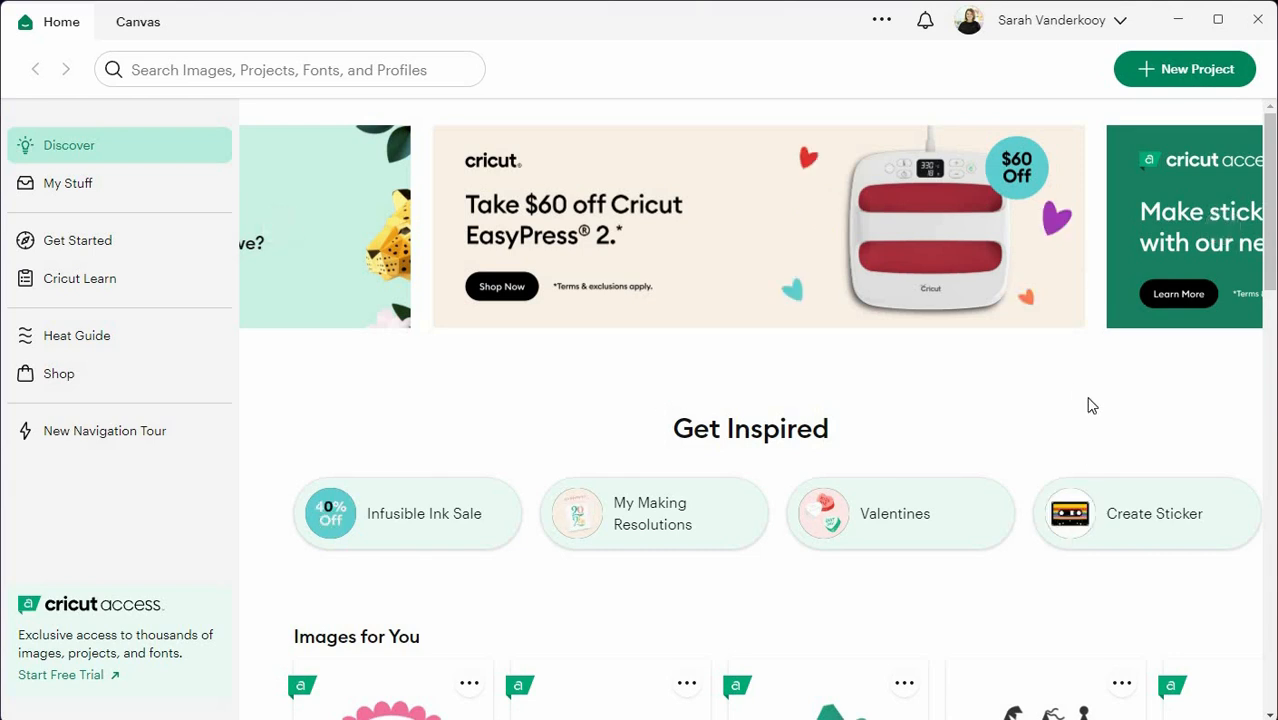
Check the software version in the general Design Space settings and close the settings
{"action": "left_click", "coordinate": [971, 28]}
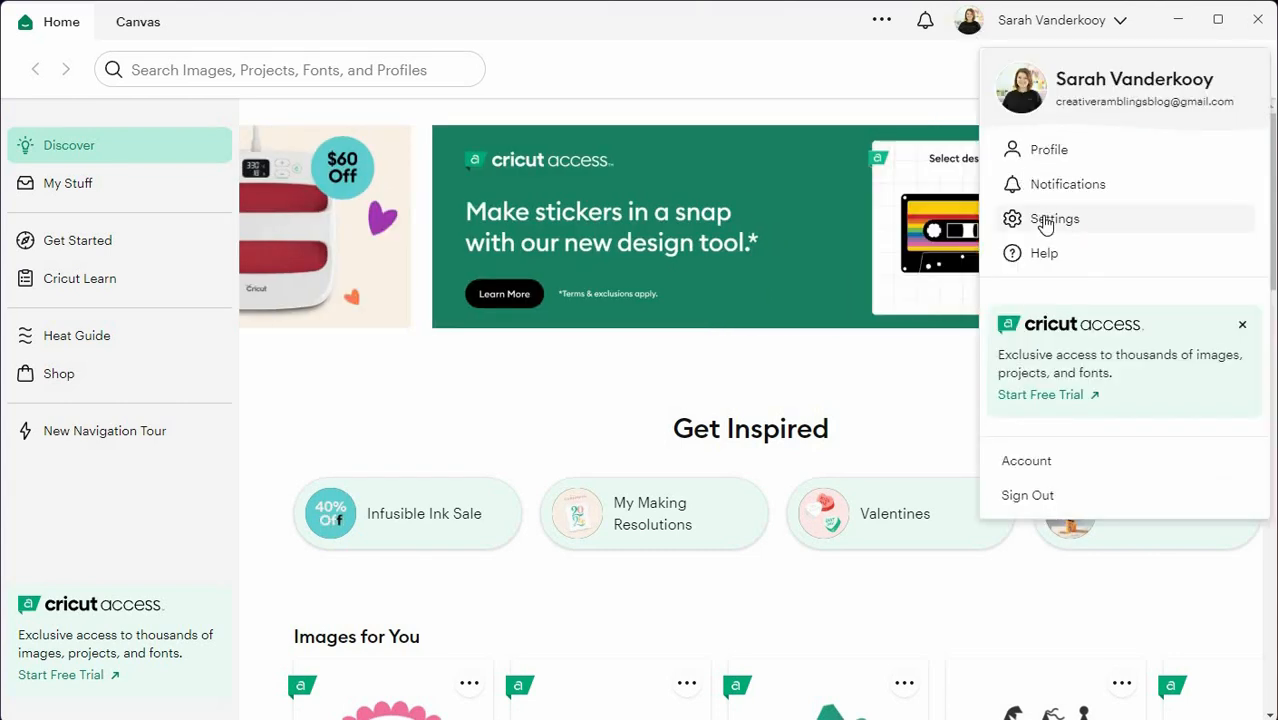
{"action": "left_click", "coordinate": [1044, 222]}
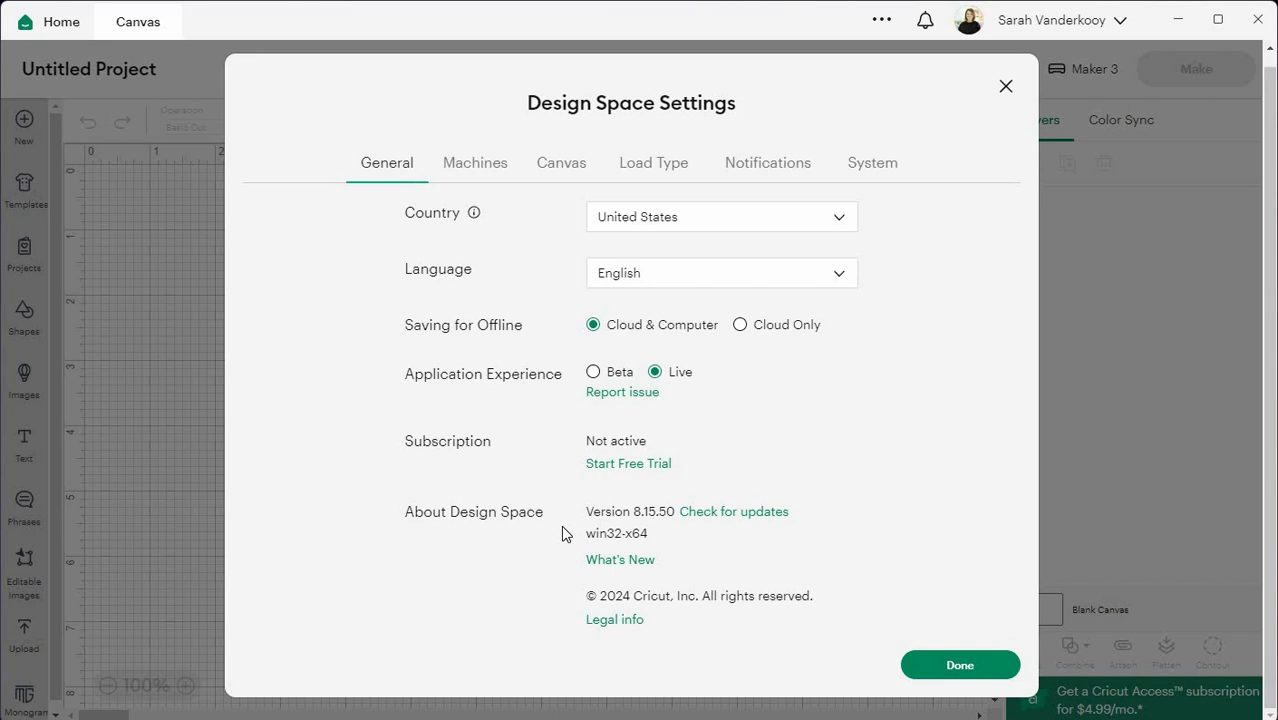
{"action": "left_click", "coordinate": [947, 665]}
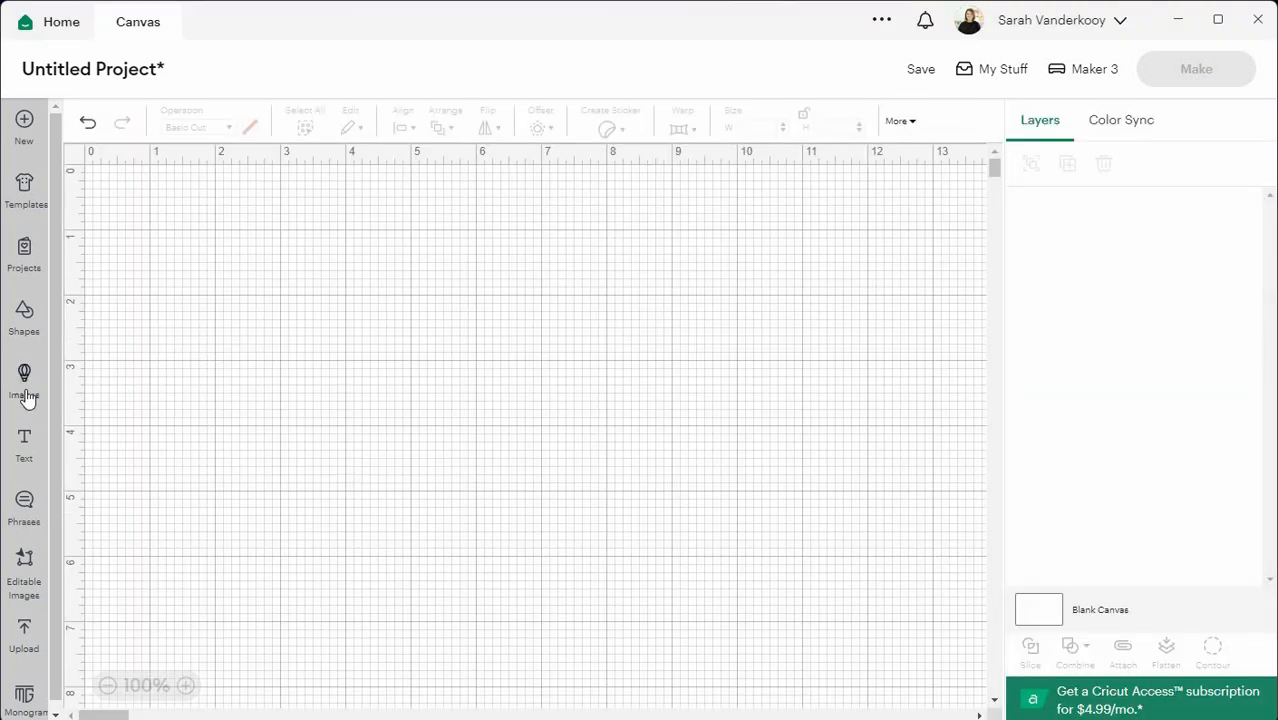
Search the image library for "thank you"
{"action": "left_click", "coordinate": [27, 390]}
{"action": "left_click", "coordinate": [518, 184]}
{"action": "type", "text": "t"}
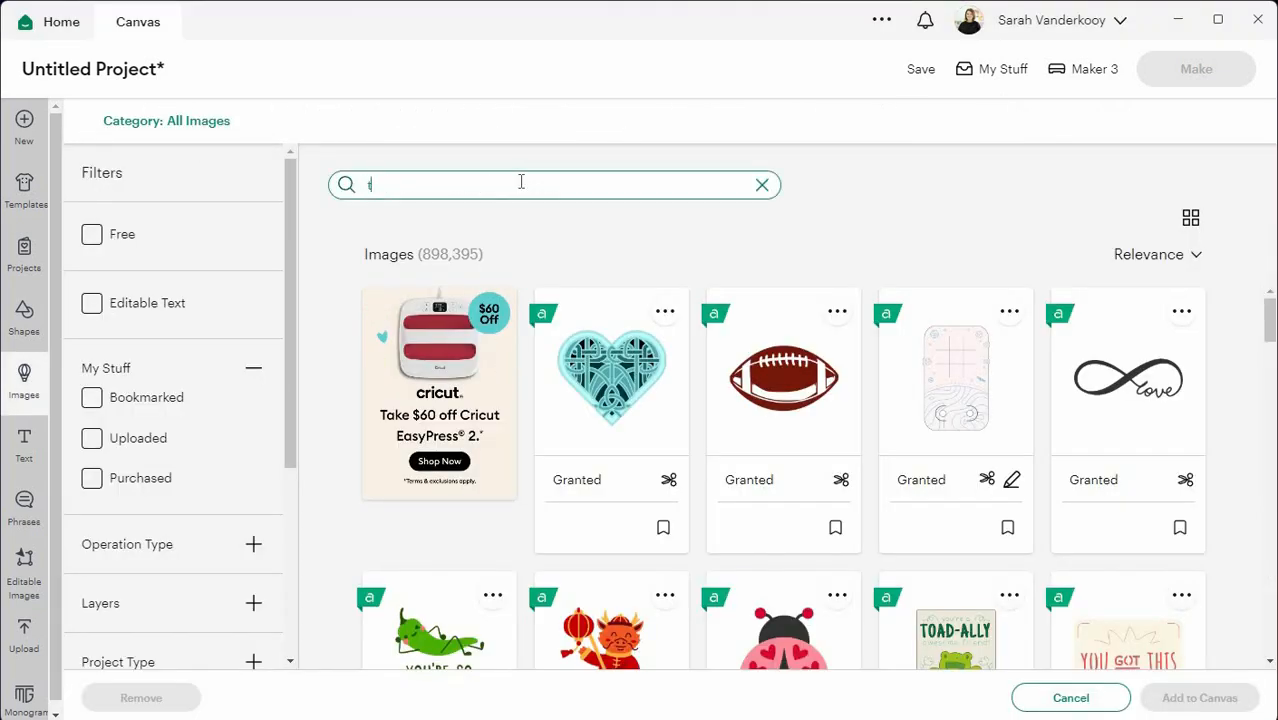
{"action": "type", "text": "hank you"}
{"action": "key", "text": "Return"}
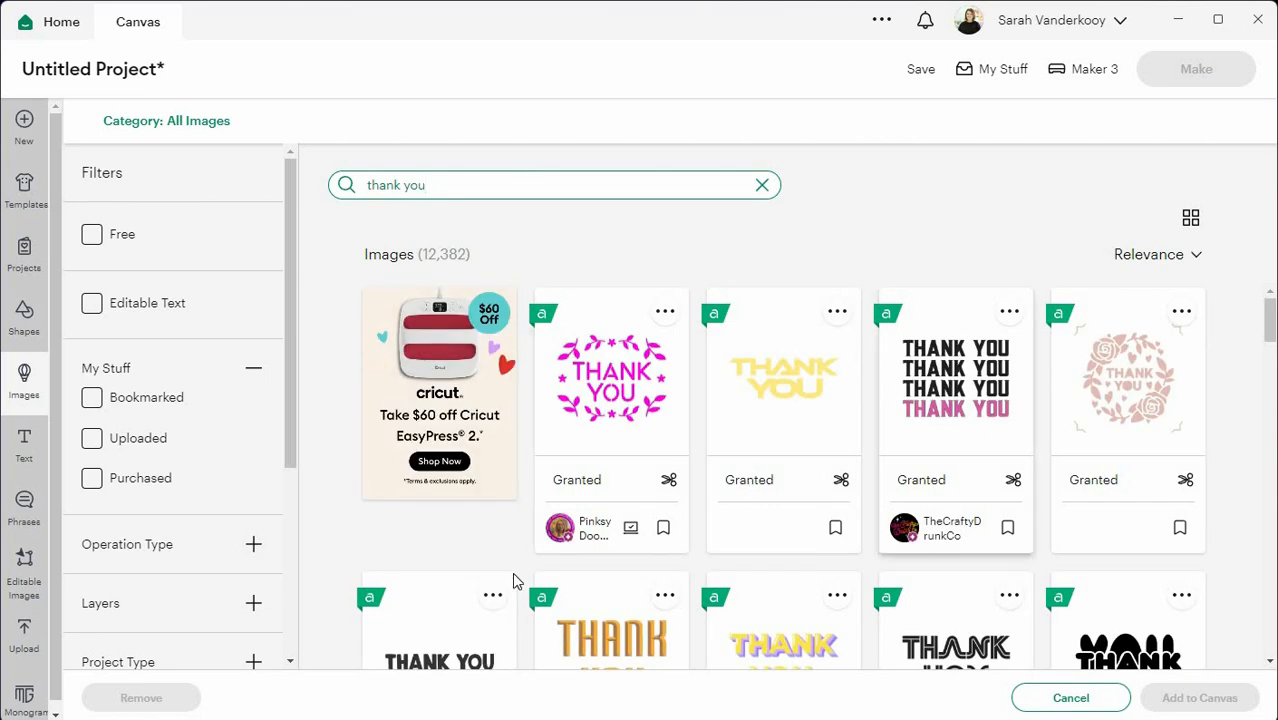
Filter the thank you images by the Print then Cut operation type
{"action": "left_click", "coordinate": [253, 544]}
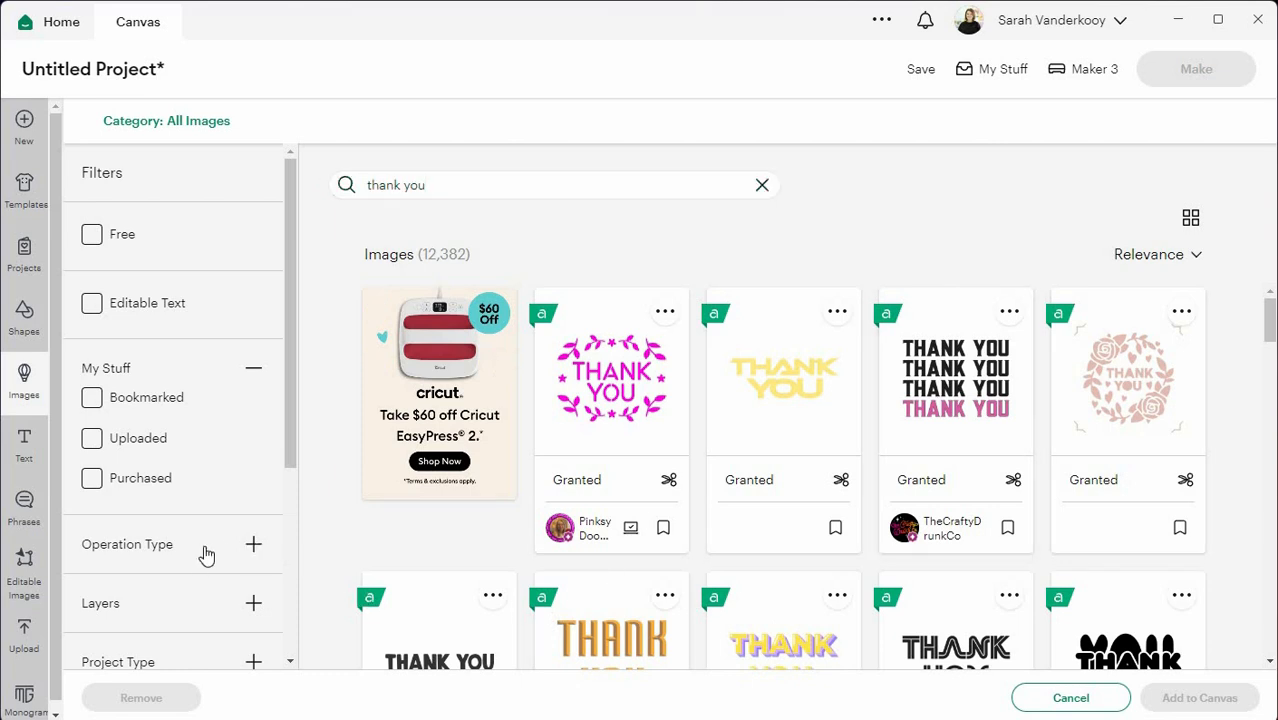
{"action": "scroll", "coordinate": [108, 500], "scroll_direction": "down", "scroll_amount": 3}
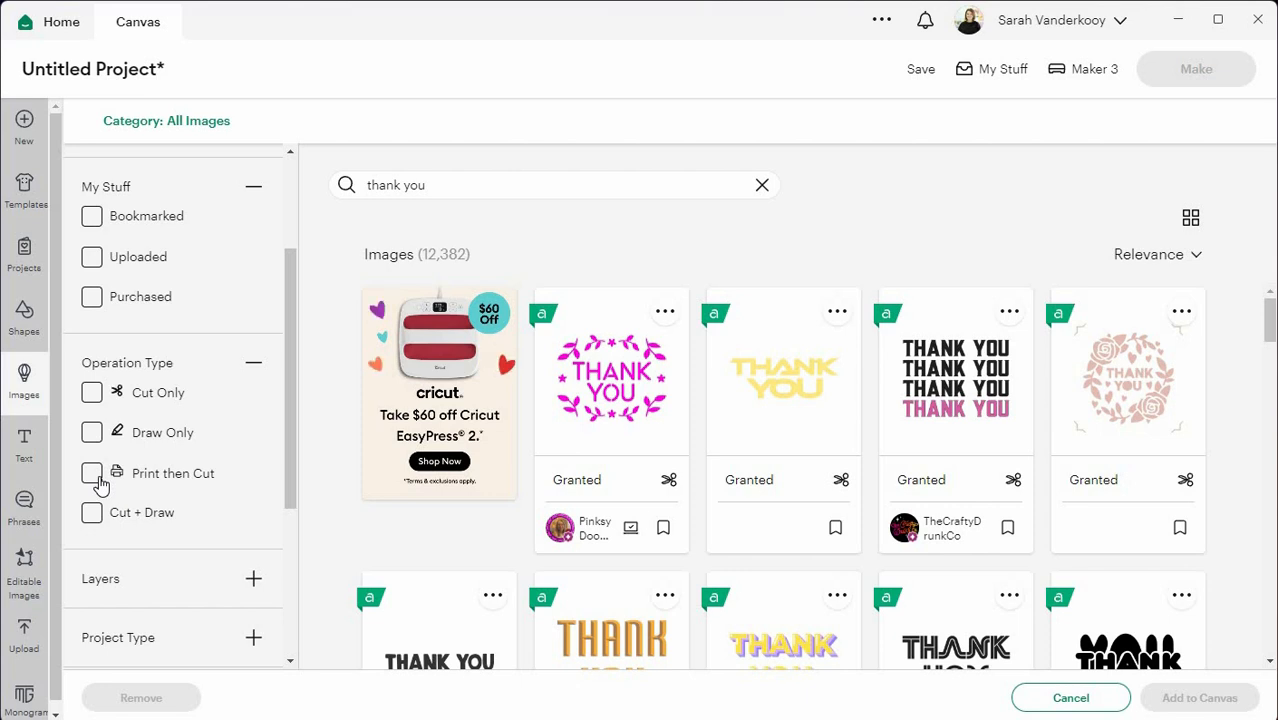
{"action": "left_click", "coordinate": [92, 476]}
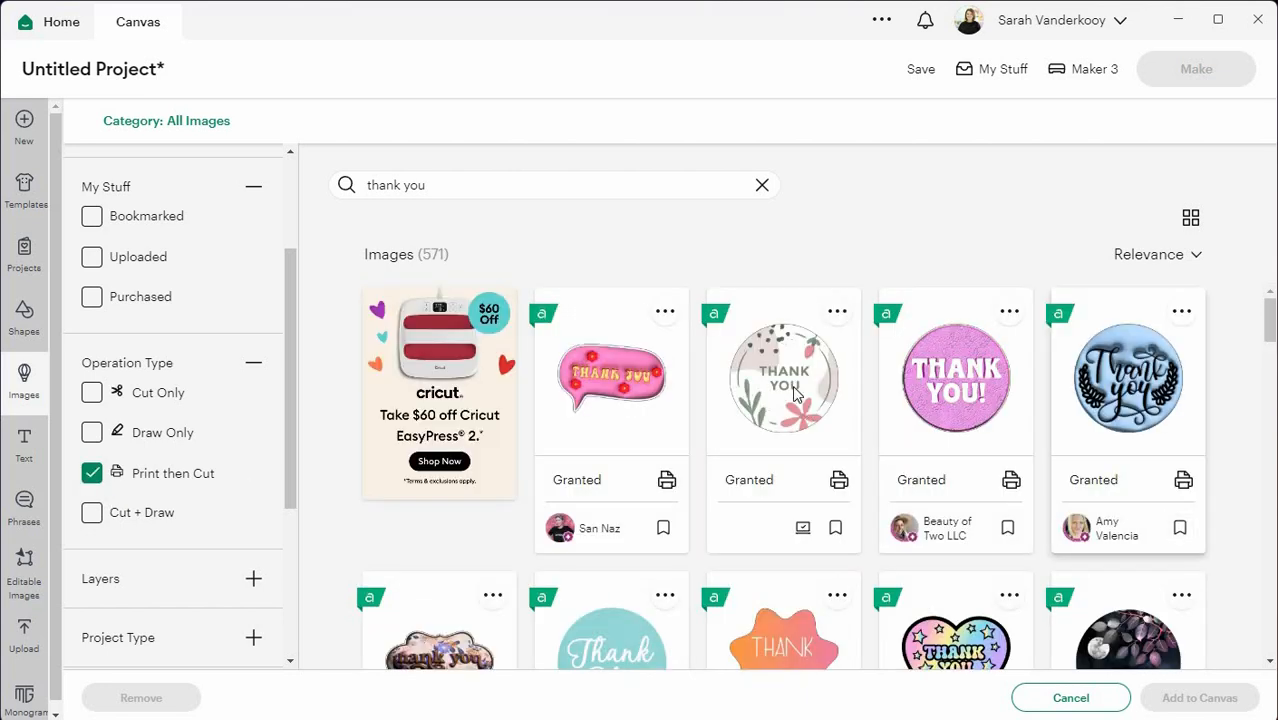
Select seven Print then Cut thank you images, including the floral circle, teal circle, orange wavy shape, pastel designs, rainbow heart and floral script
{"action": "left_click", "coordinate": [795, 393]}
{"action": "scroll", "coordinate": [670, 419], "scroll_direction": "down", "scroll_amount": 3}
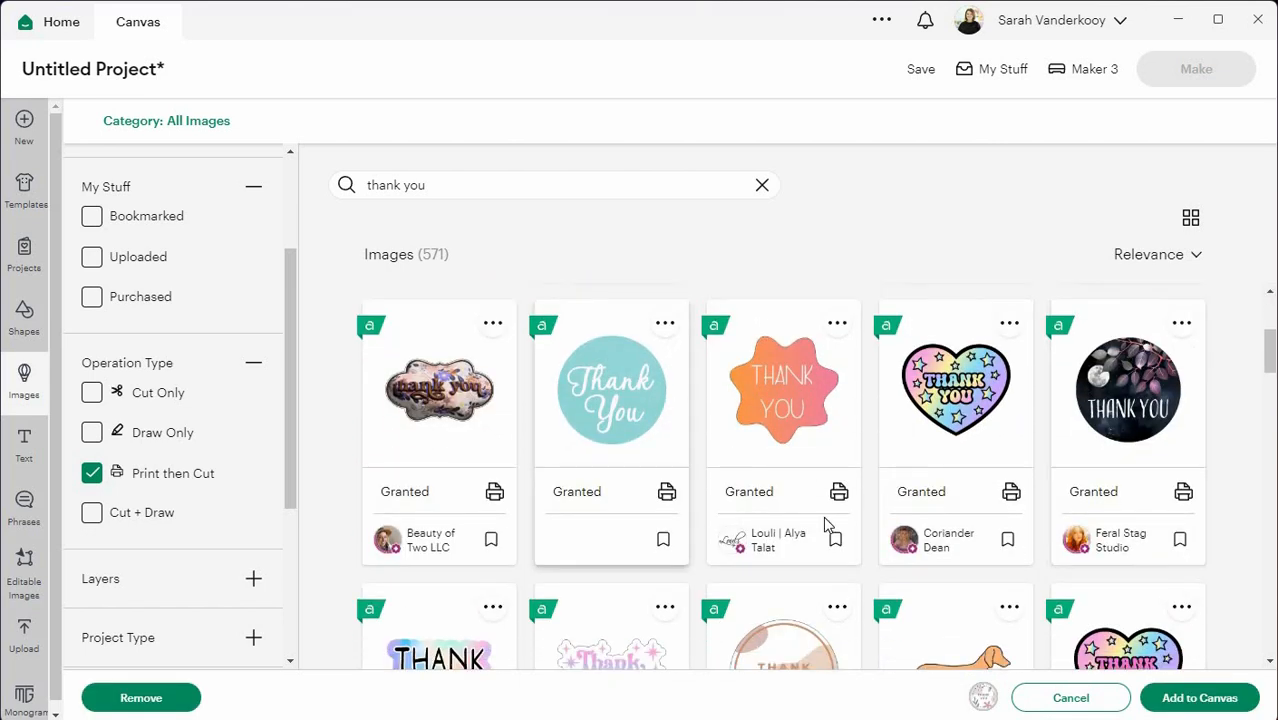
{"action": "left_click", "coordinate": [800, 405]}
{"action": "scroll", "coordinate": [882, 448], "scroll_direction": "down", "scroll_amount": 3}
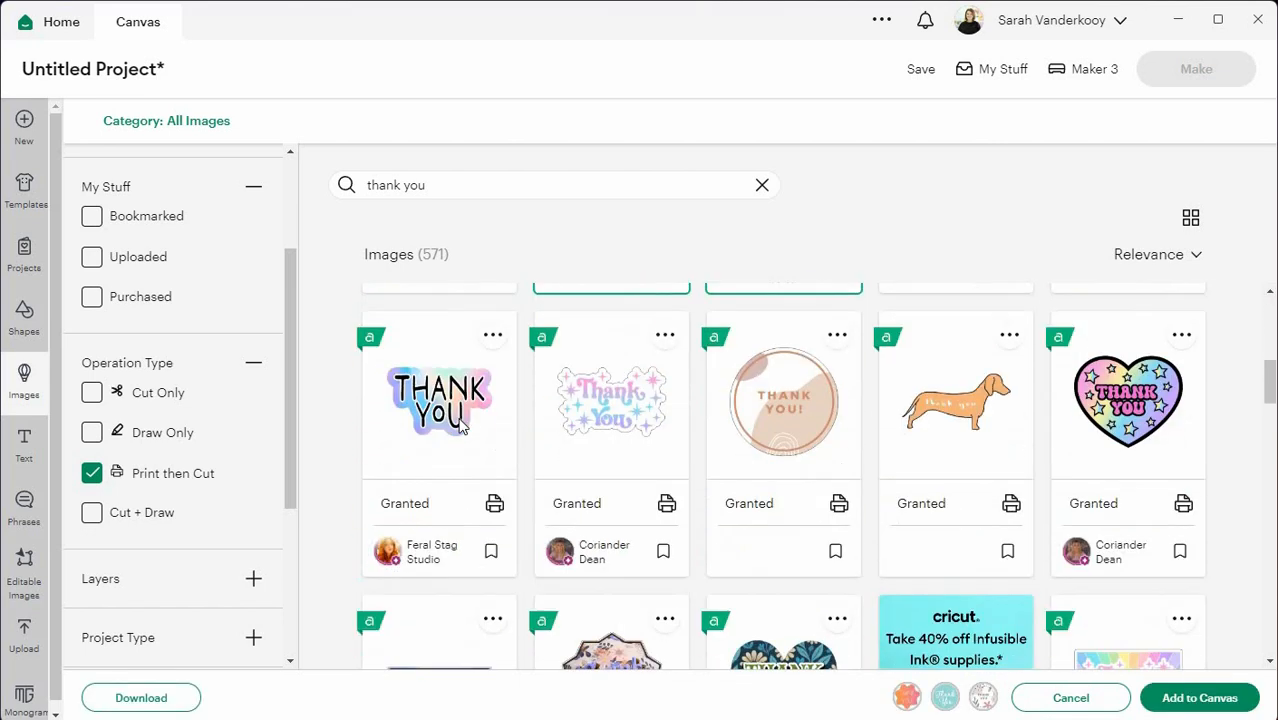
{"action": "left_click", "coordinate": [662, 435]}
{"action": "left_click", "coordinate": [1175, 449]}
{"action": "scroll", "coordinate": [1170, 500], "scroll_direction": "down", "scroll_amount": 3}
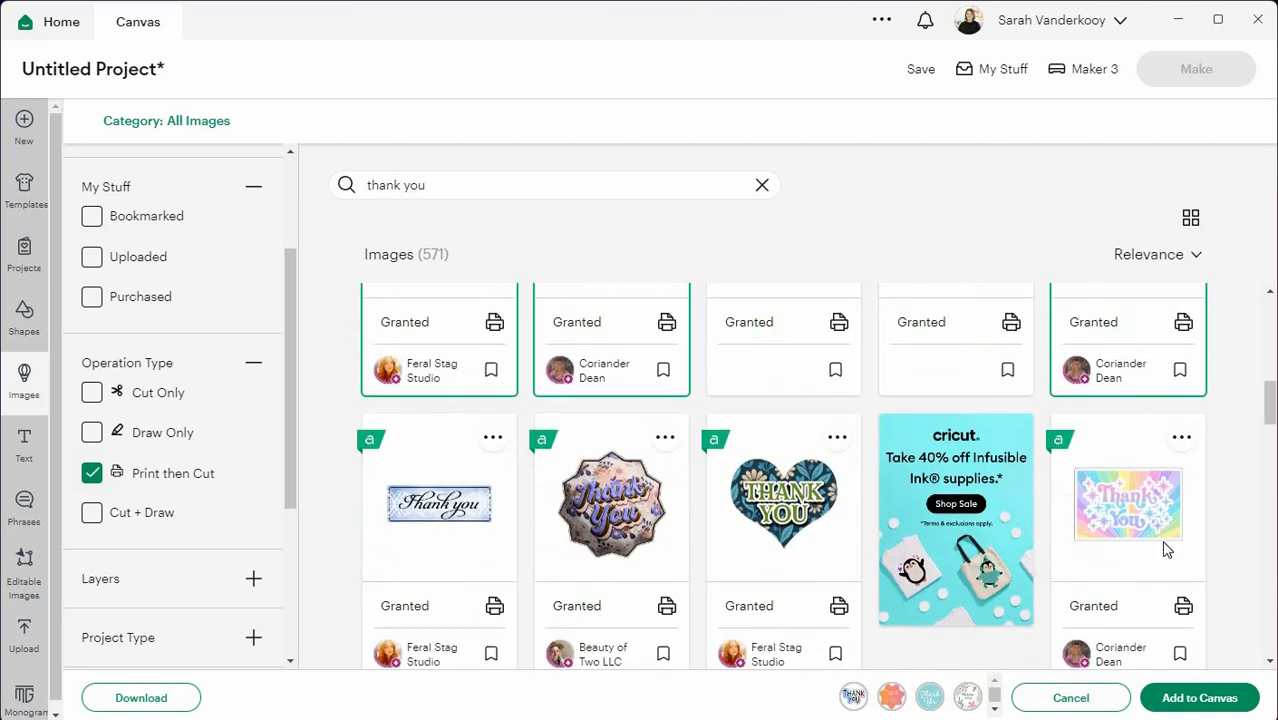
{"action": "scroll", "coordinate": [1228, 556], "scroll_direction": "down", "scroll_amount": 3}
{"action": "left_click", "coordinate": [996, 548]}
{"action": "scroll", "coordinate": [990, 548], "scroll_direction": "down", "scroll_amount": 3}
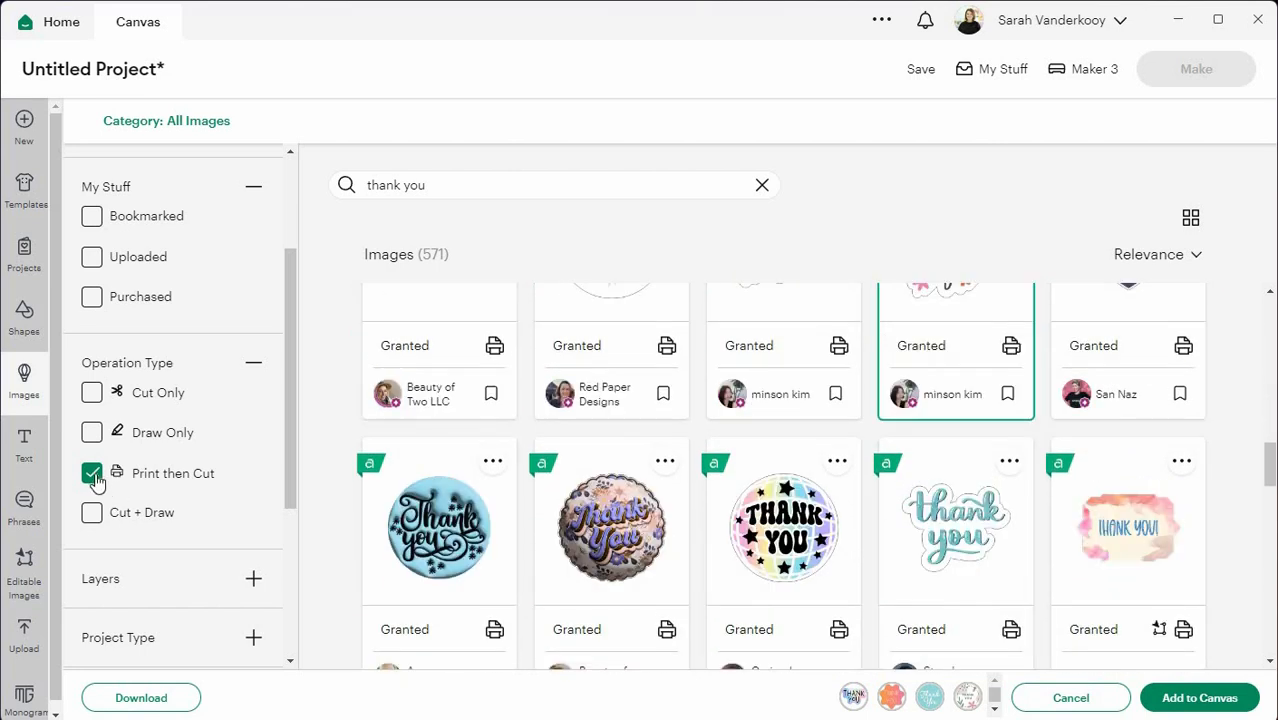
Remove the Print then Cut filter, select the blue layered THANK YOU cut image too, and add all selected images to the canvas
{"action": "left_click", "coordinate": [92, 475]}
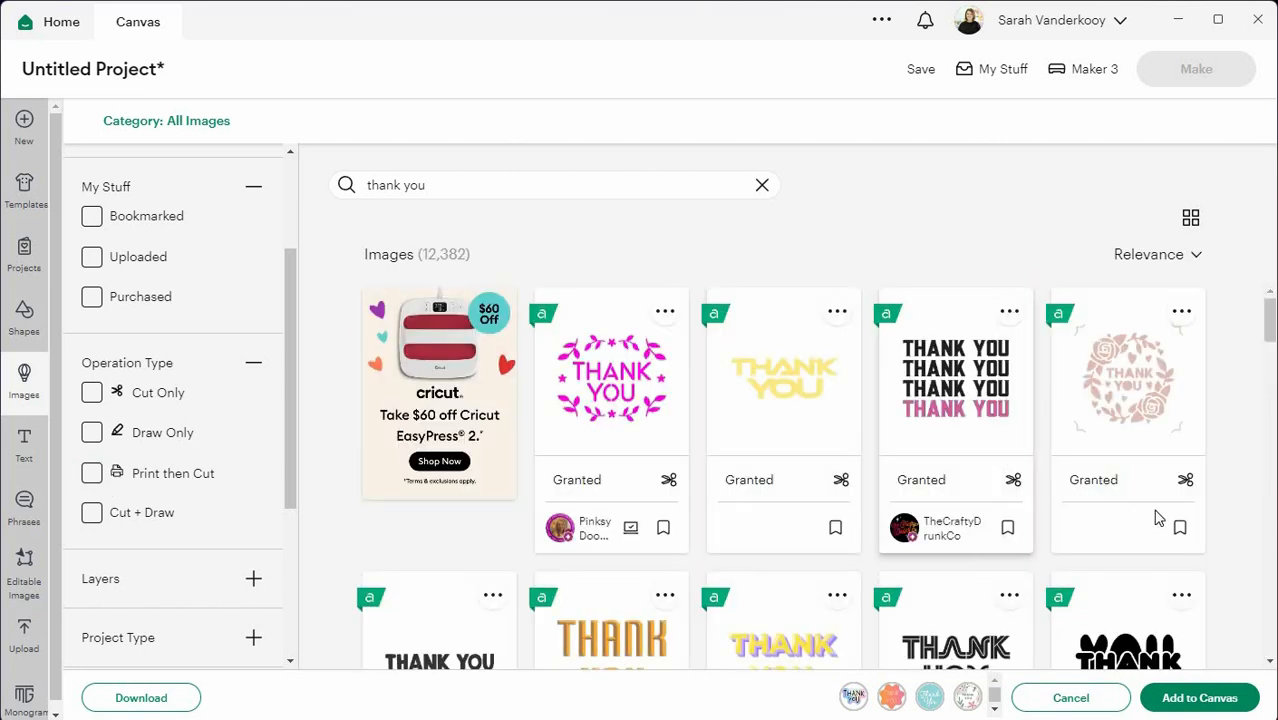
{"action": "scroll", "coordinate": [1150, 545], "scroll_direction": "down", "scroll_amount": 3}
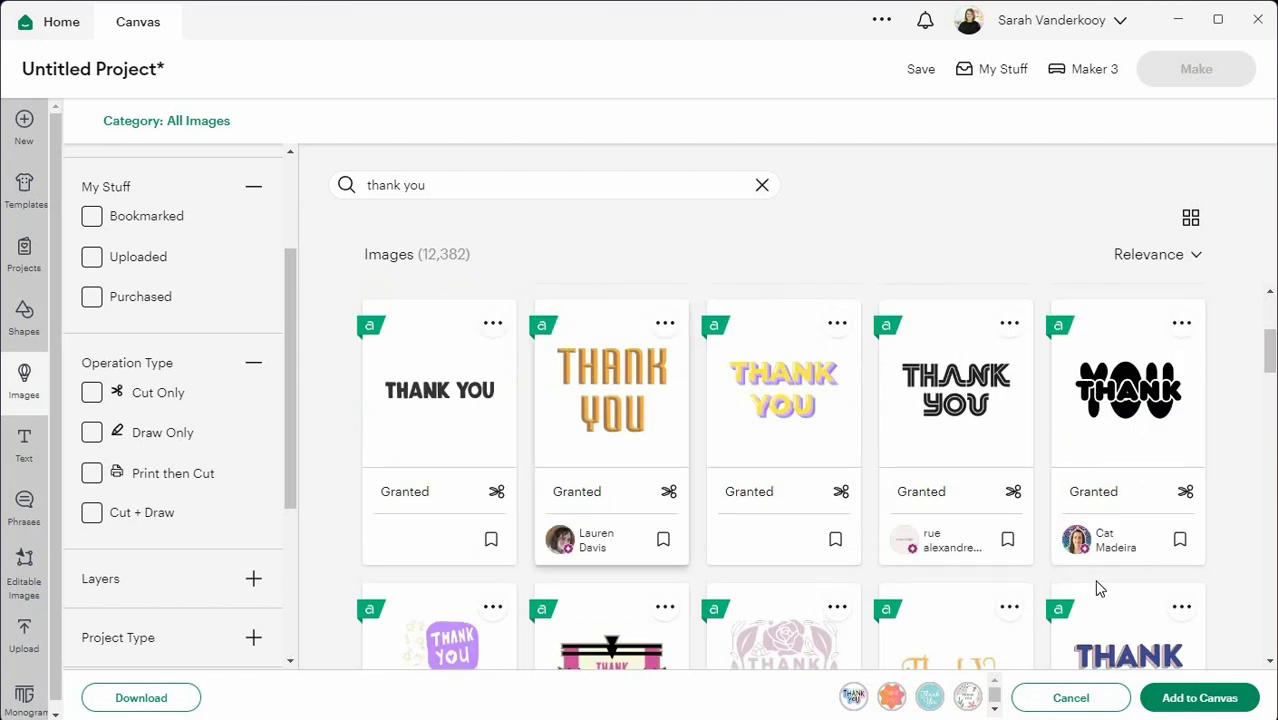
{"action": "scroll", "coordinate": [435, 473], "scroll_direction": "down", "scroll_amount": 4}
{"action": "scroll", "coordinate": [1107, 567], "scroll_direction": "down", "scroll_amount": 3}
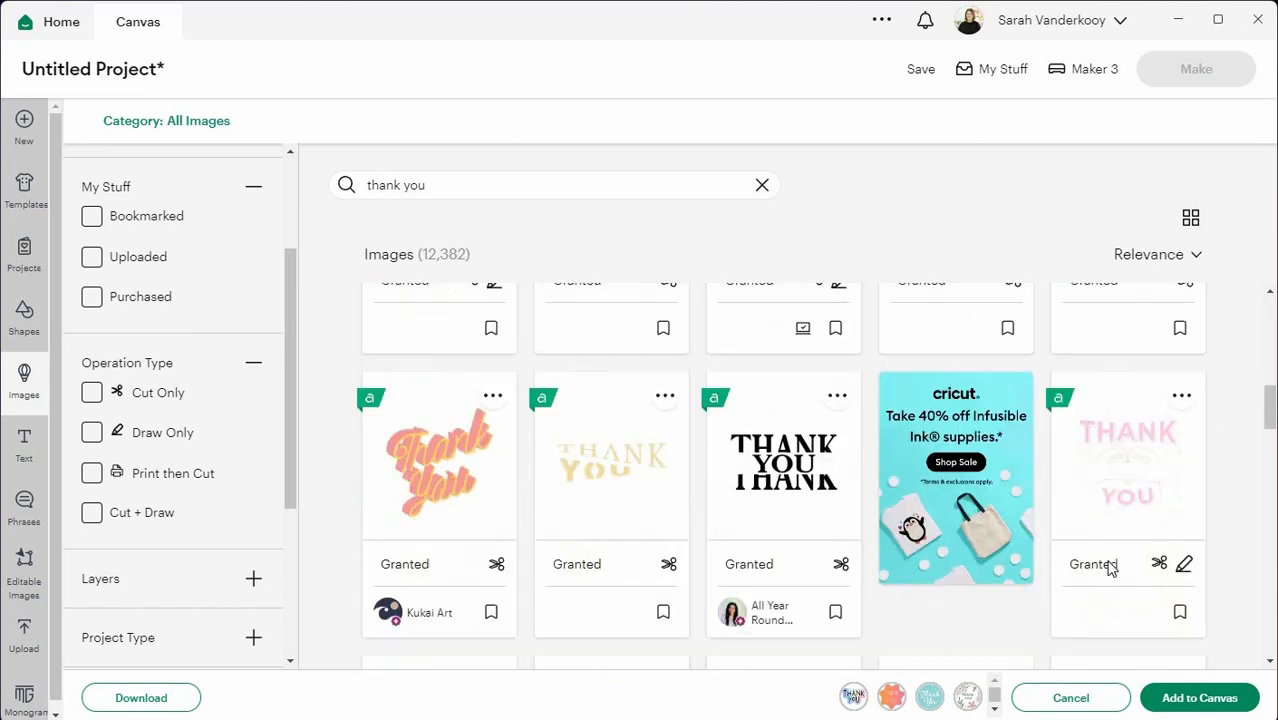
{"action": "scroll", "coordinate": [1254, 540], "scroll_direction": "up", "scroll_amount": 1}
{"action": "scroll", "coordinate": [1250, 537], "scroll_direction": "down", "scroll_amount": 3}
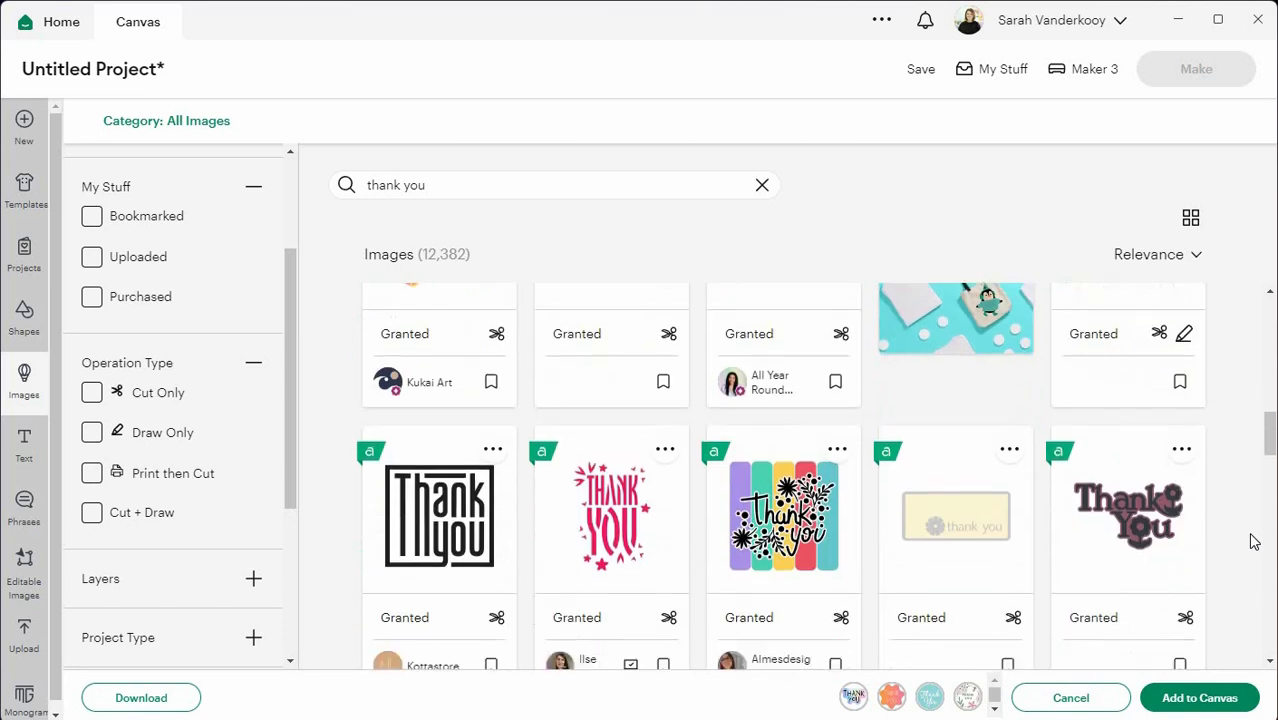
{"action": "scroll", "coordinate": [797, 500], "scroll_direction": "down", "scroll_amount": 4}
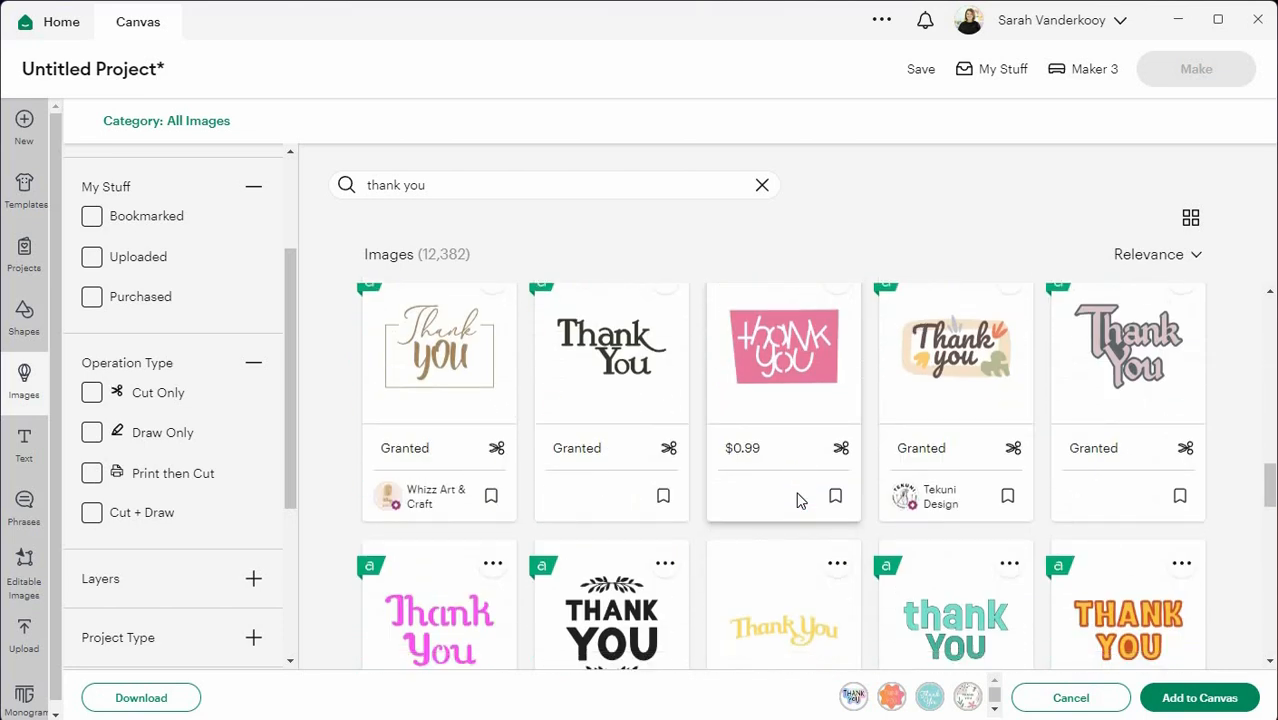
{"action": "scroll", "coordinate": [797, 500], "scroll_direction": "down", "scroll_amount": 2}
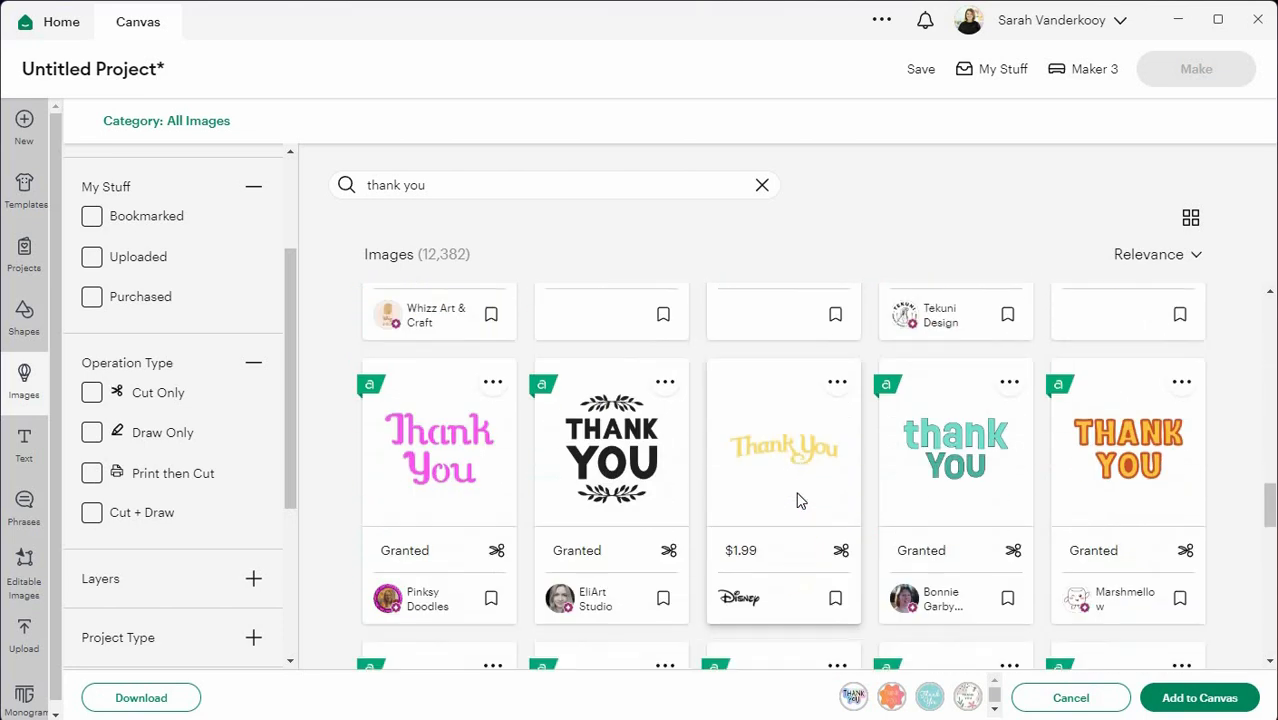
{"action": "scroll", "coordinate": [797, 500], "scroll_direction": "down", "scroll_amount": 2}
{"action": "scroll", "coordinate": [797, 500], "scroll_direction": "down", "scroll_amount": 4}
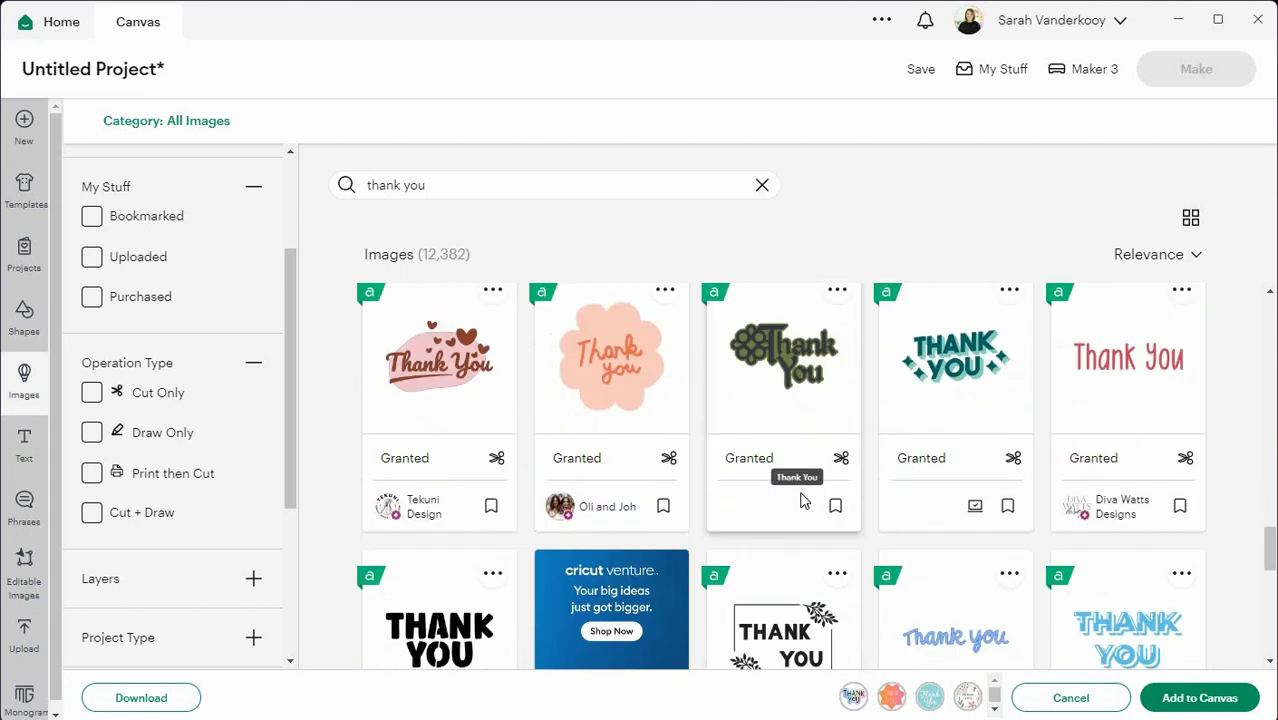
{"action": "scroll", "coordinate": [960, 520], "scroll_direction": "down", "scroll_amount": 1}
{"action": "scroll", "coordinate": [960, 520], "scroll_direction": "down", "scroll_amount": 2}
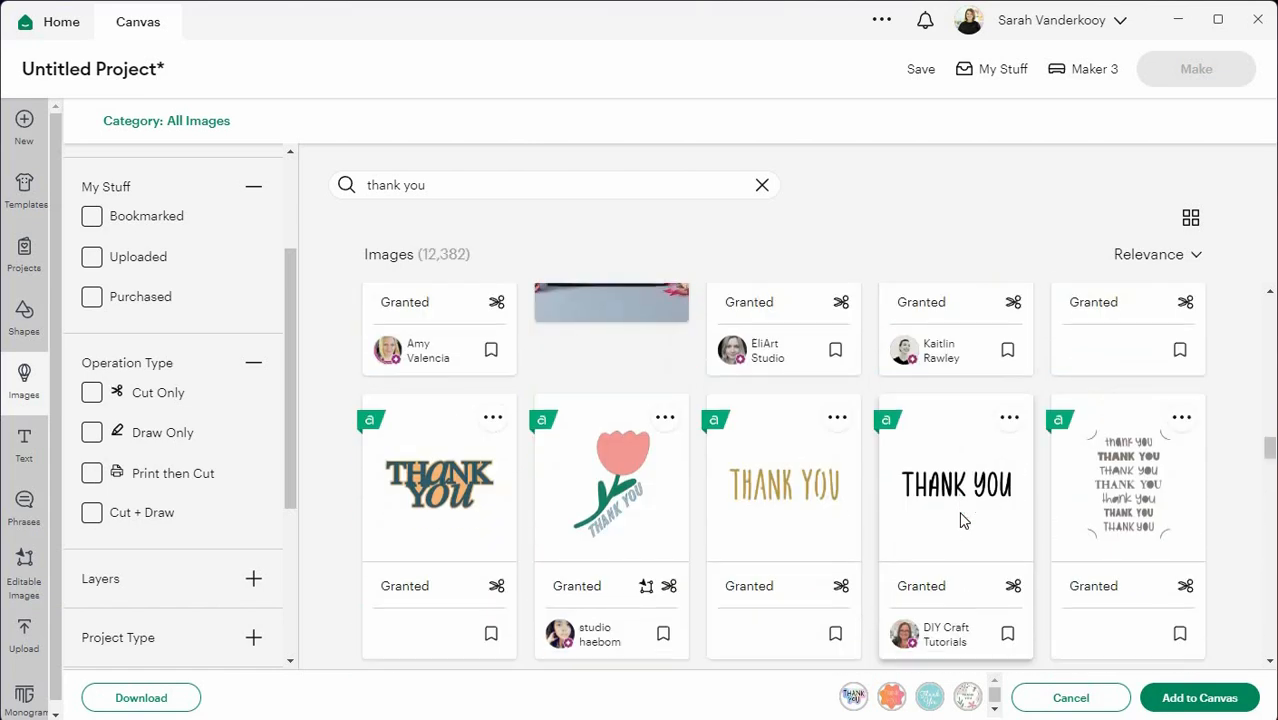
{"action": "scroll", "coordinate": [960, 520], "scroll_direction": "up", "scroll_amount": 3}
{"action": "left_click", "coordinate": [1136, 484]}
{"action": "left_click", "coordinate": [1222, 700]}
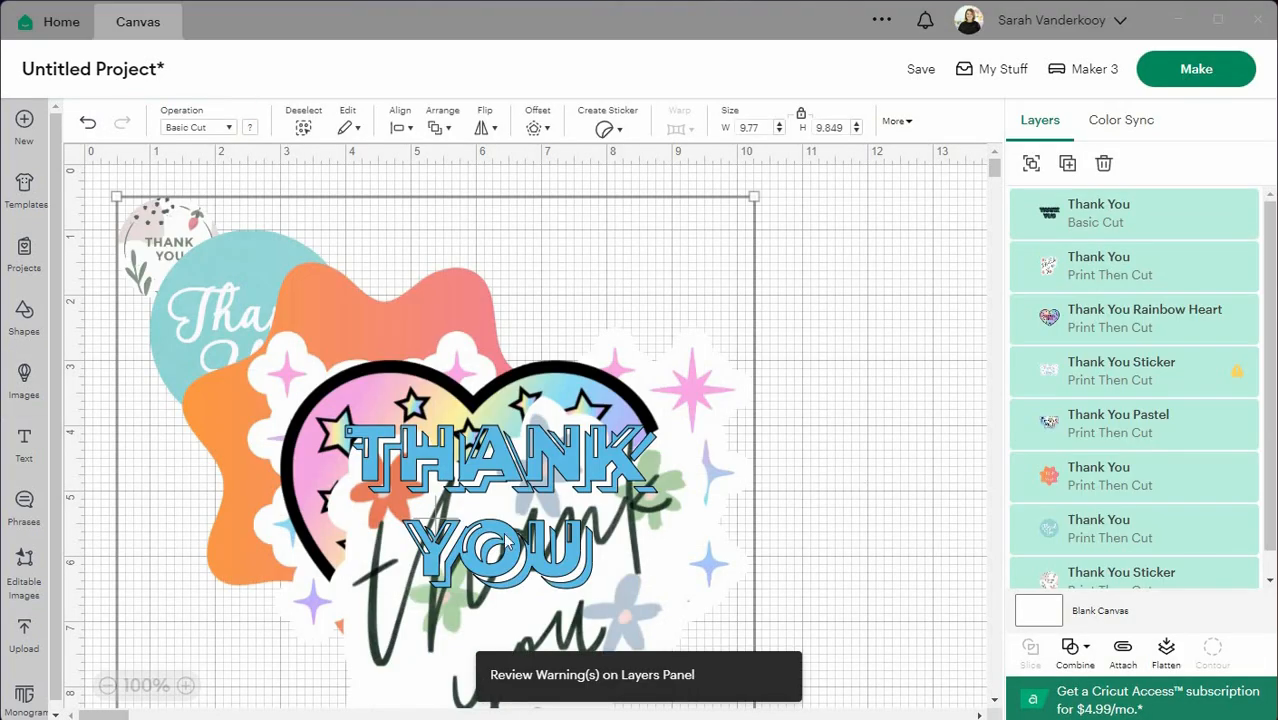
Move the blue layered THANK YOU image clear of the stacked designs and set its width to 1.5 in
{"action": "left_click_drag", "start_coordinate": [502, 532], "coordinate": [471, 529]}
{"action": "left_click", "coordinate": [752, 449]}
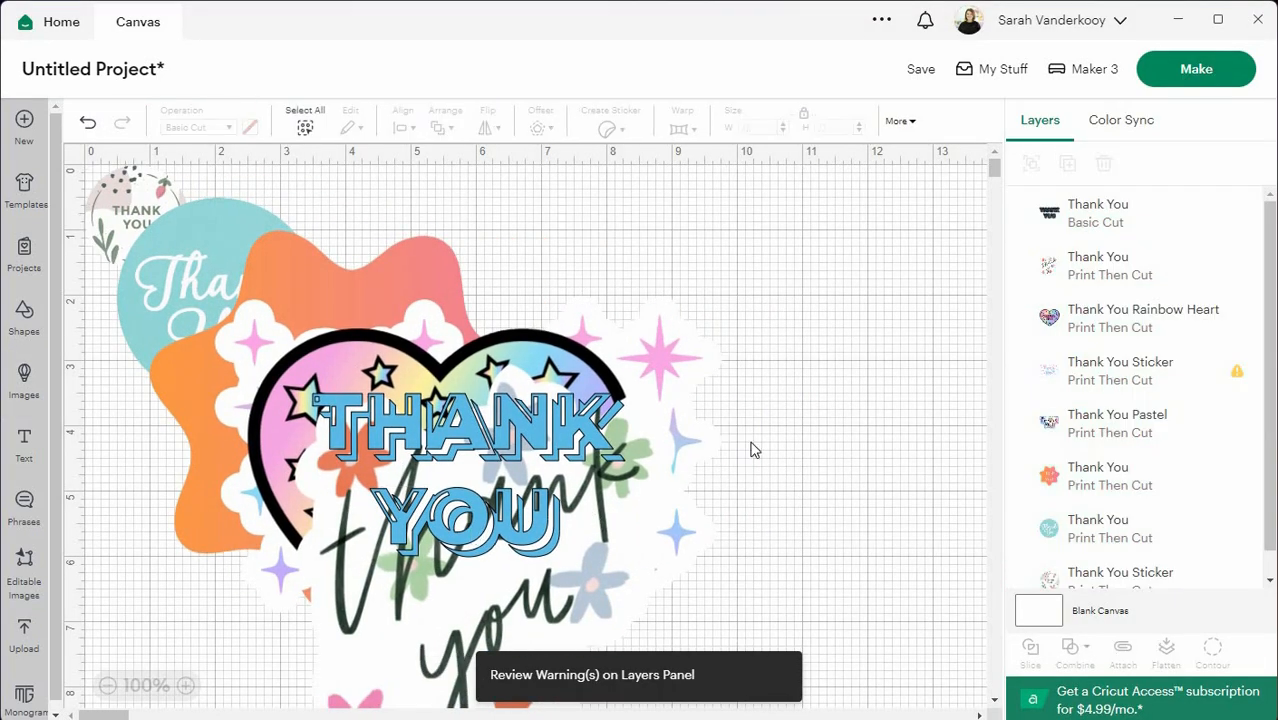
{"action": "left_click_drag", "start_coordinate": [530, 438], "coordinate": [860, 289]}
{"action": "double_click", "coordinate": [765, 129]}
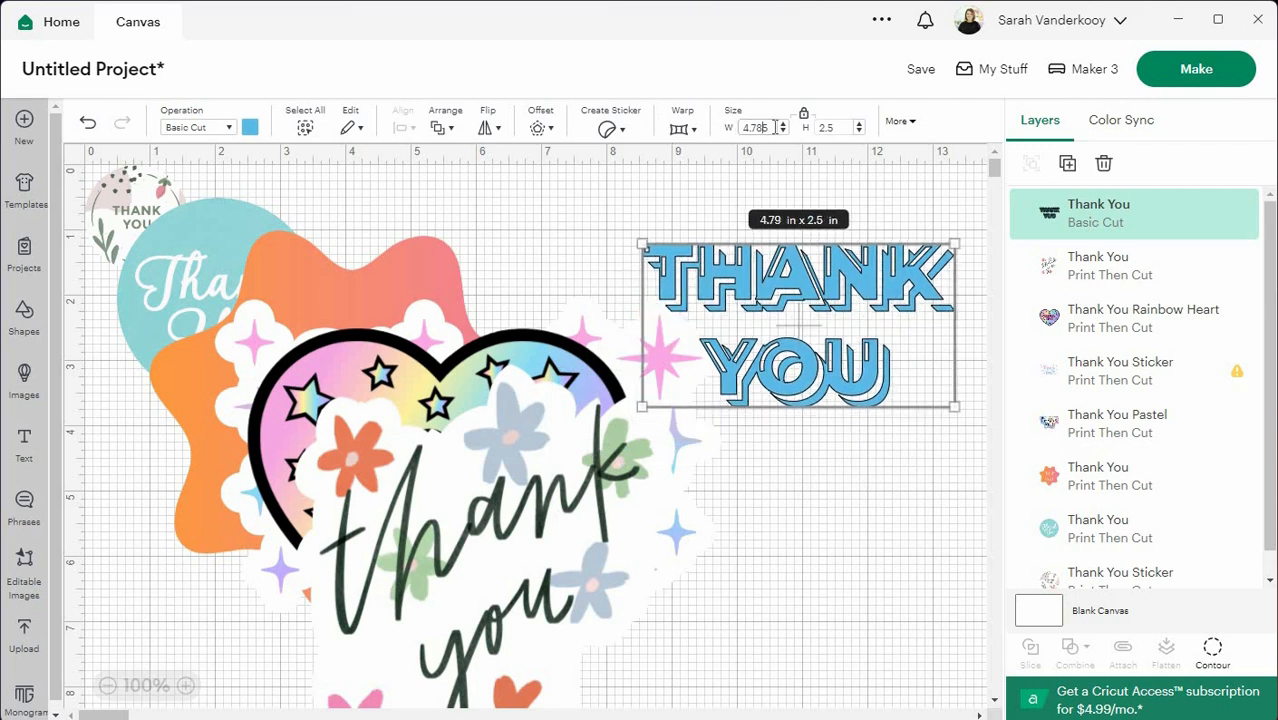
{"action": "type", "text": "1.5"}
{"action": "key", "text": "Return"}
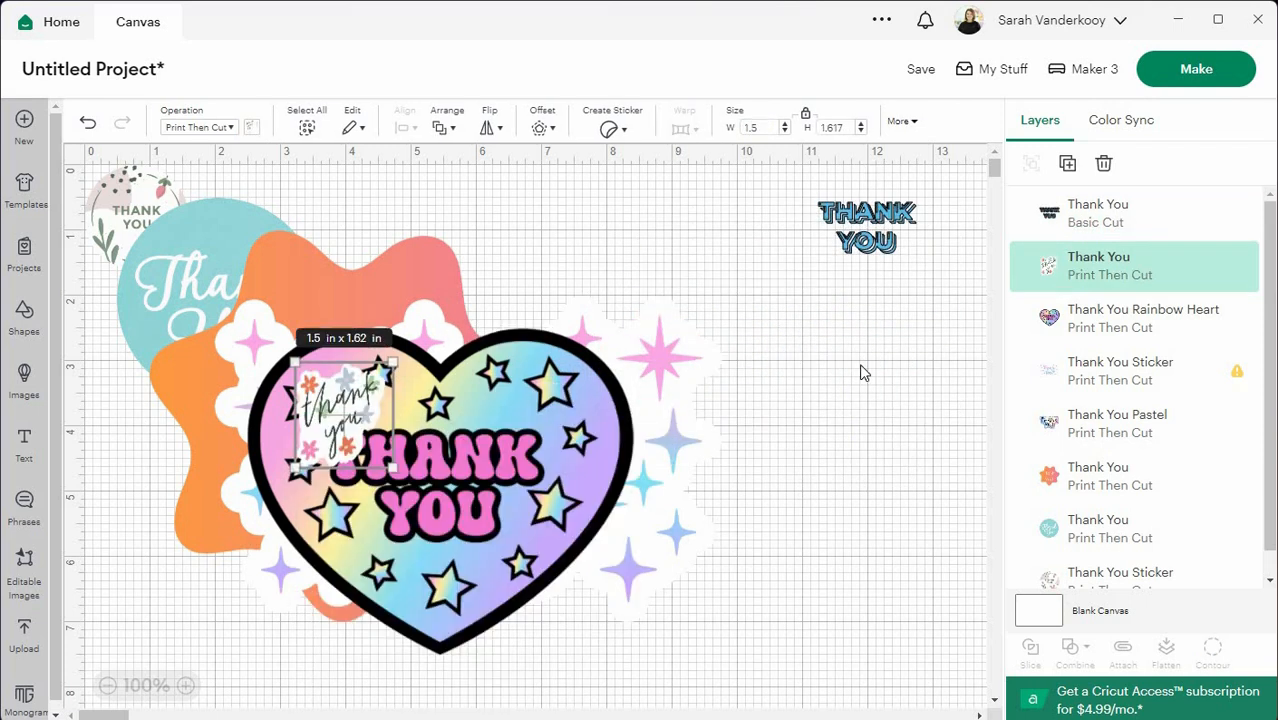
Resize the remaining oversized thank you images to 1.5 in wide and arrange all eight designs in two columns
{"action": "double_click", "coordinate": [772, 129]}
{"action": "type", "text": "1.5"}
{"action": "key", "text": "Return"}
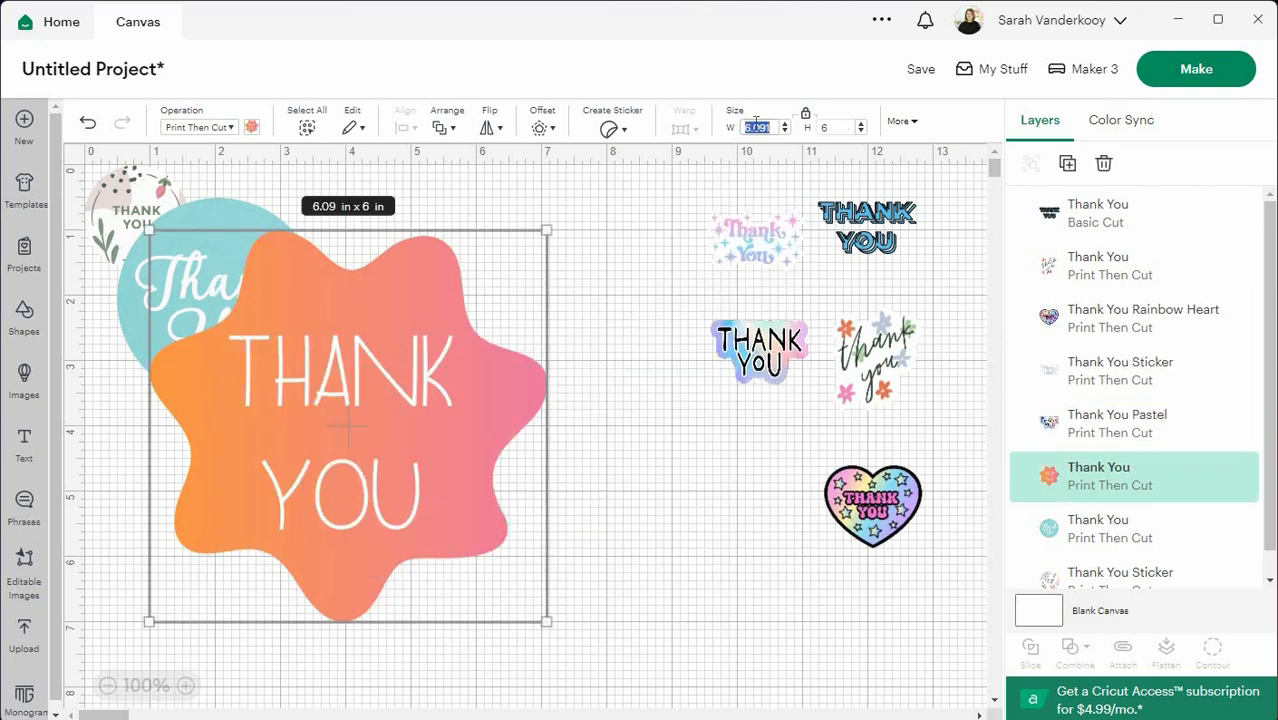
{"action": "double_click", "coordinate": [751, 127]}
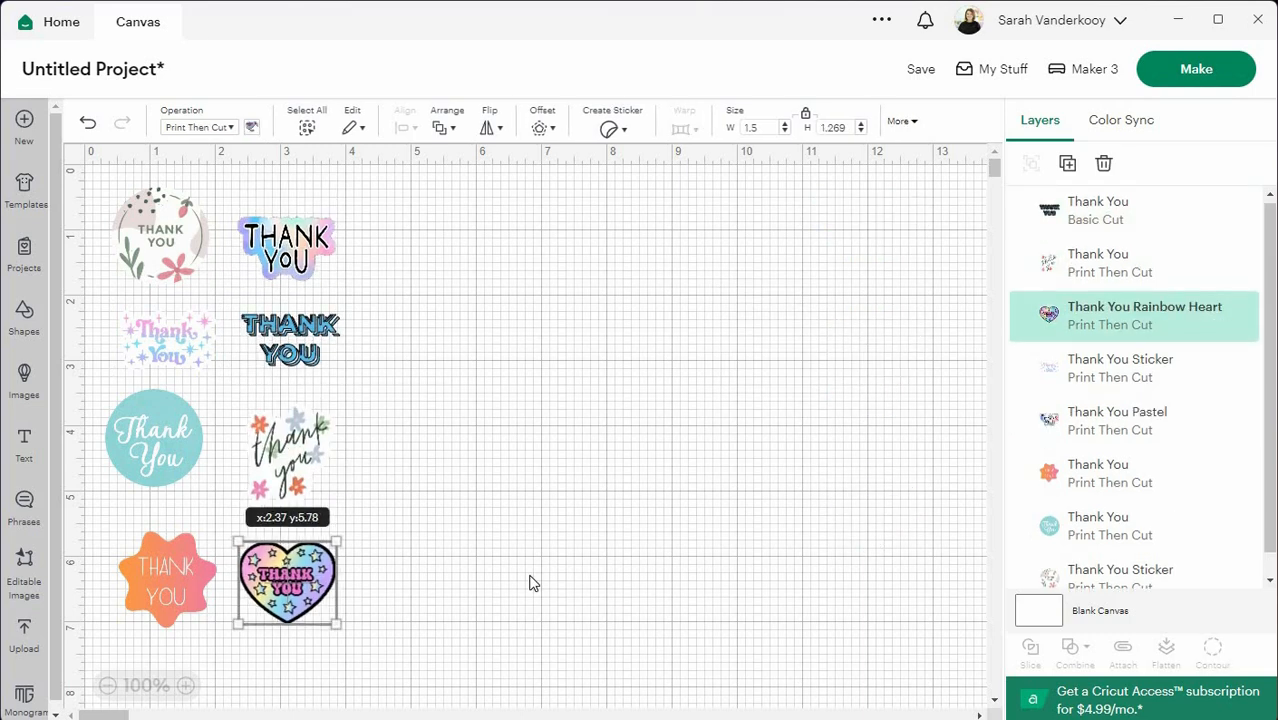
{"action": "key", "text": "Right"}
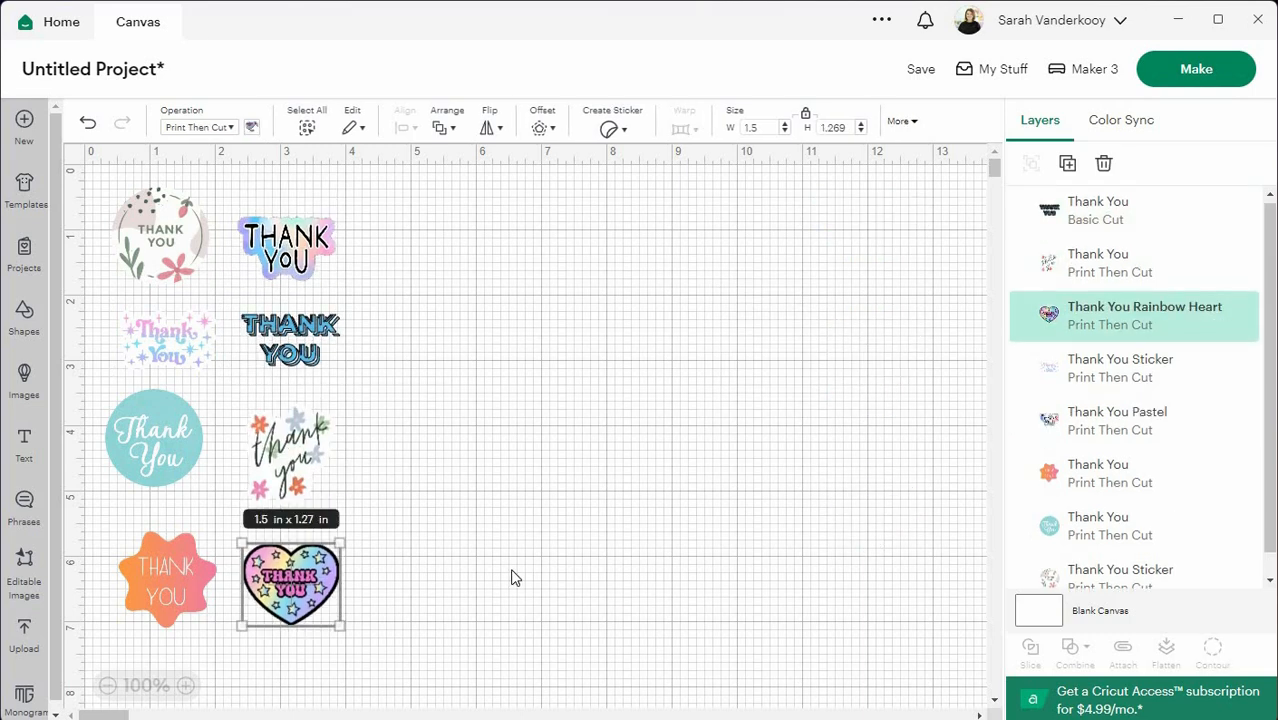
{"action": "left_click", "coordinate": [517, 568]}
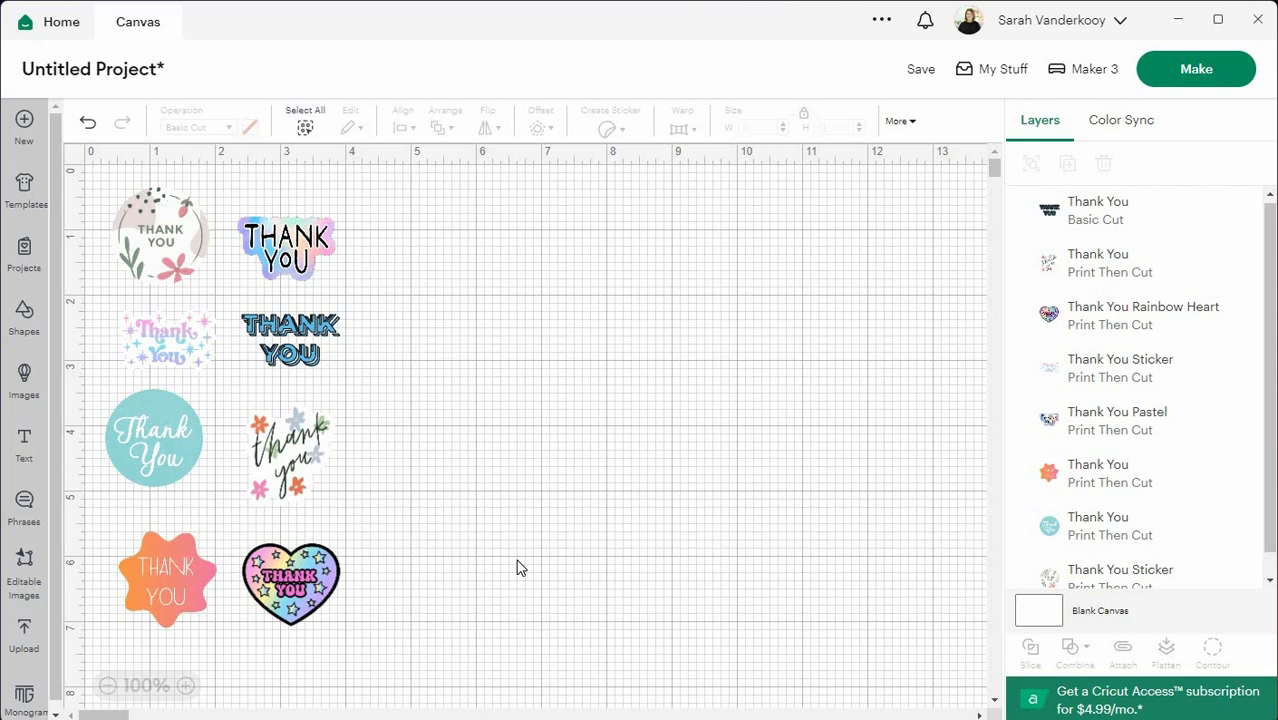
Change the blank canvas color to light gray
{"action": "left_click", "coordinate": [1055, 615]}
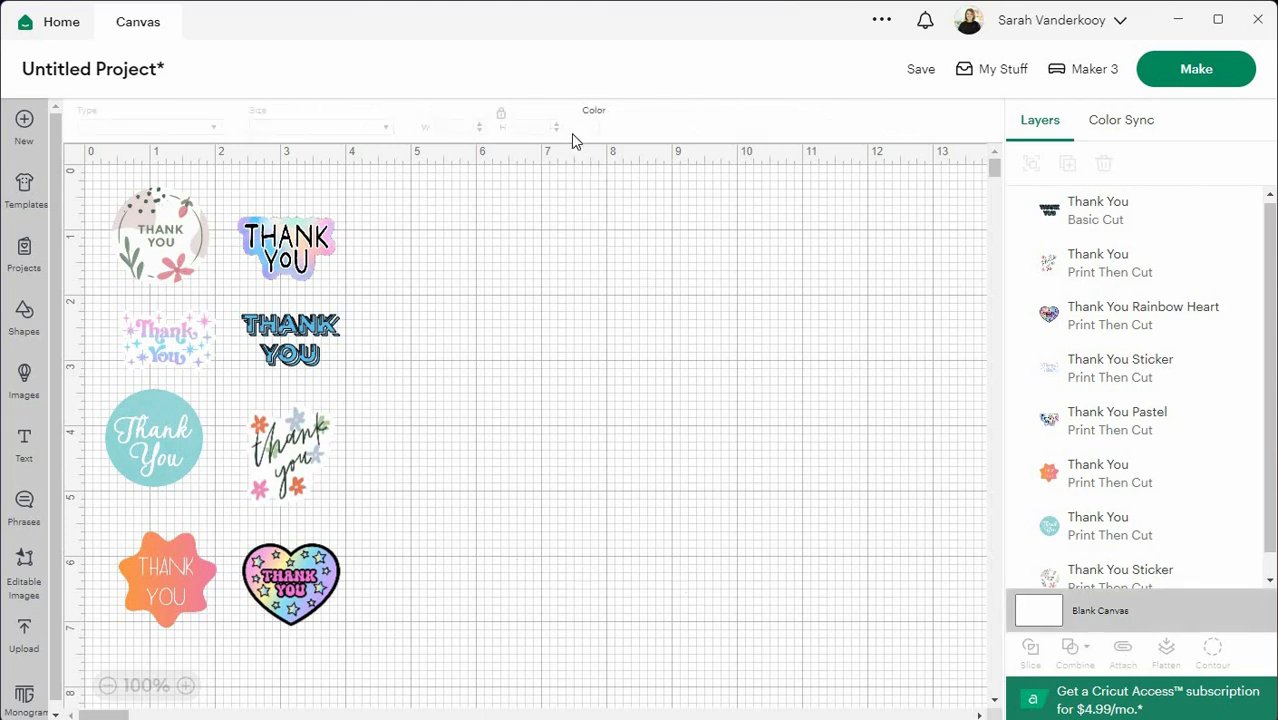
{"action": "left_click", "coordinate": [589, 134]}
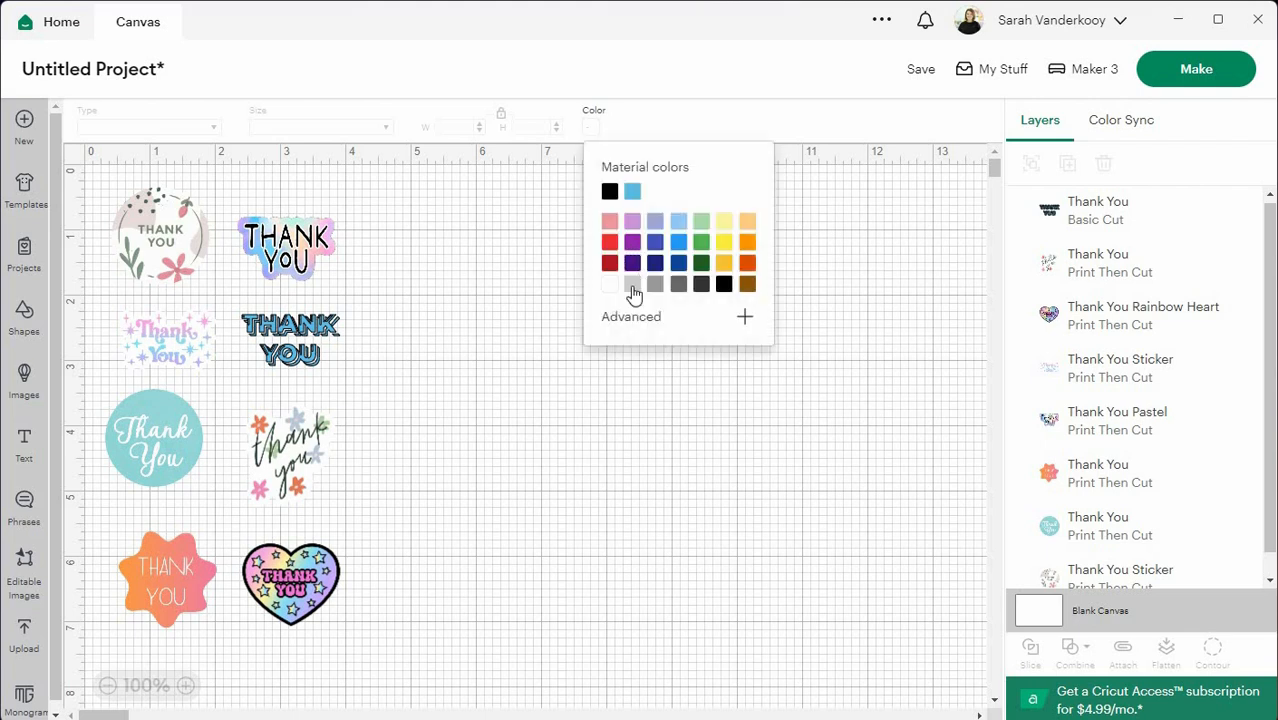
{"action": "left_click", "coordinate": [632, 285]}
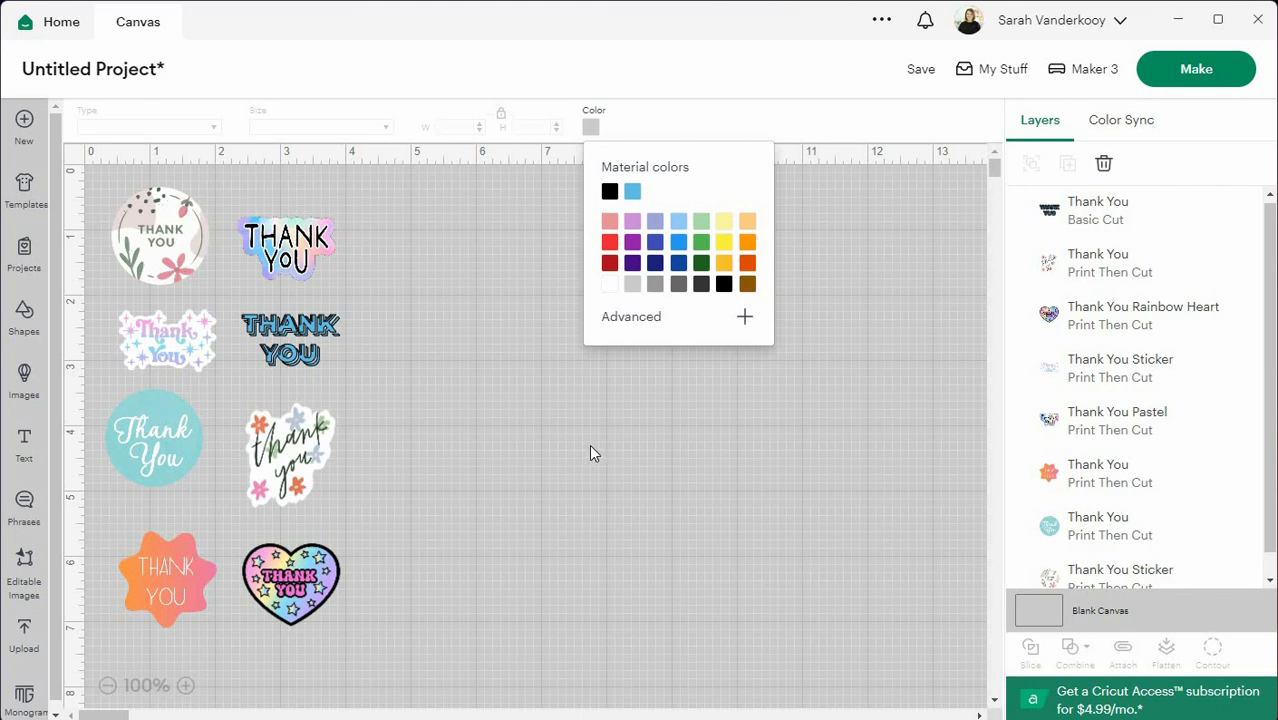
{"action": "left_click", "coordinate": [596, 450]}
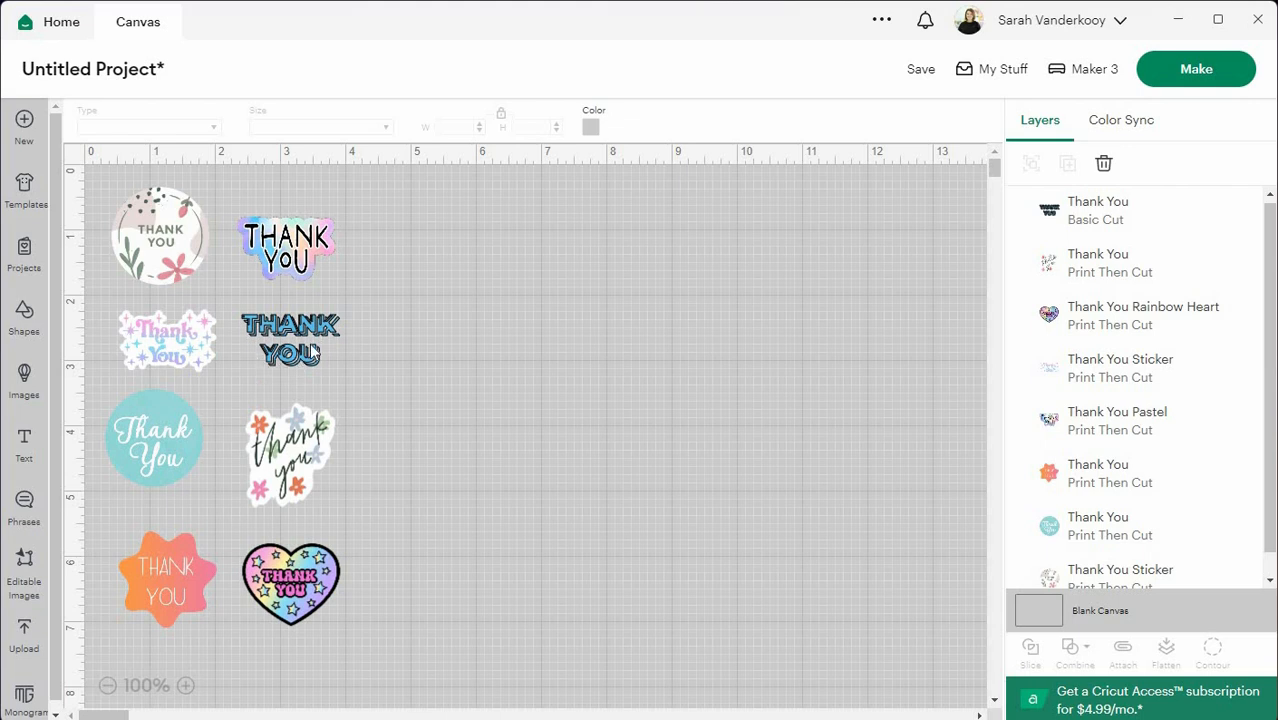
Start a Kiss Cut sticker from the blue layered THANK YOU image with the Create Sticker tool
{"action": "left_click", "coordinate": [308, 345]}
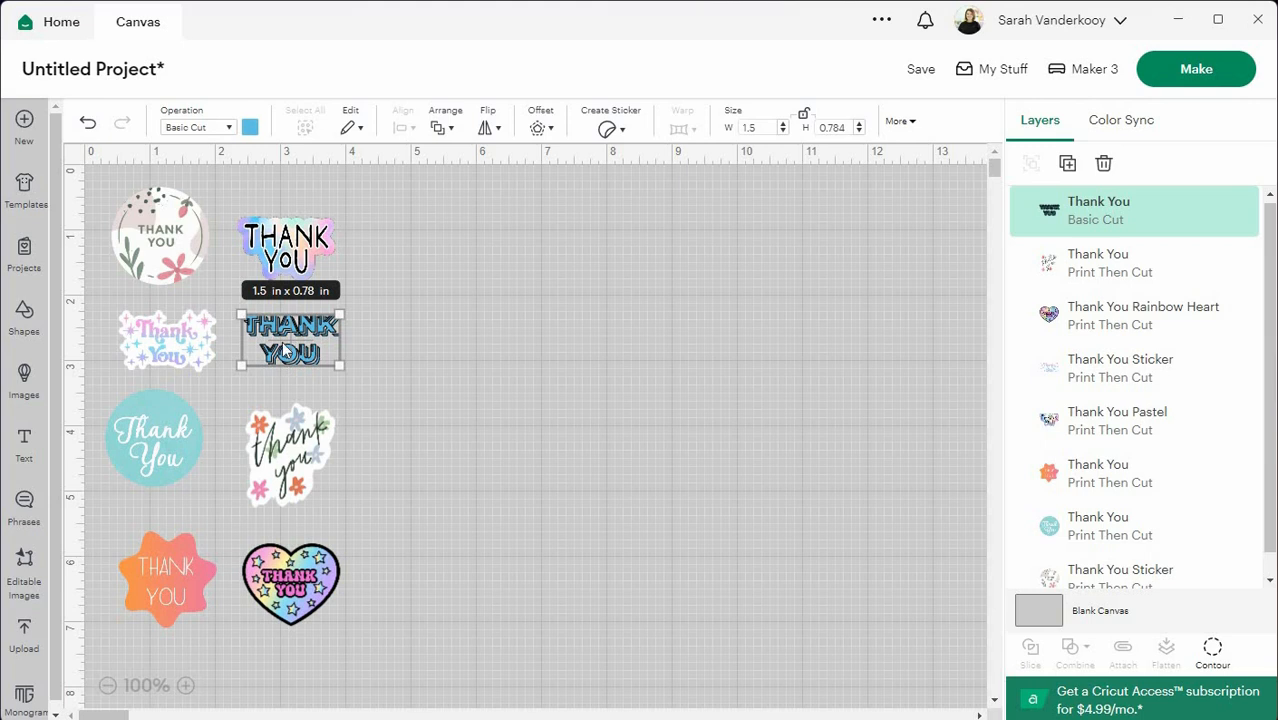
{"action": "left_click", "coordinate": [610, 131]}
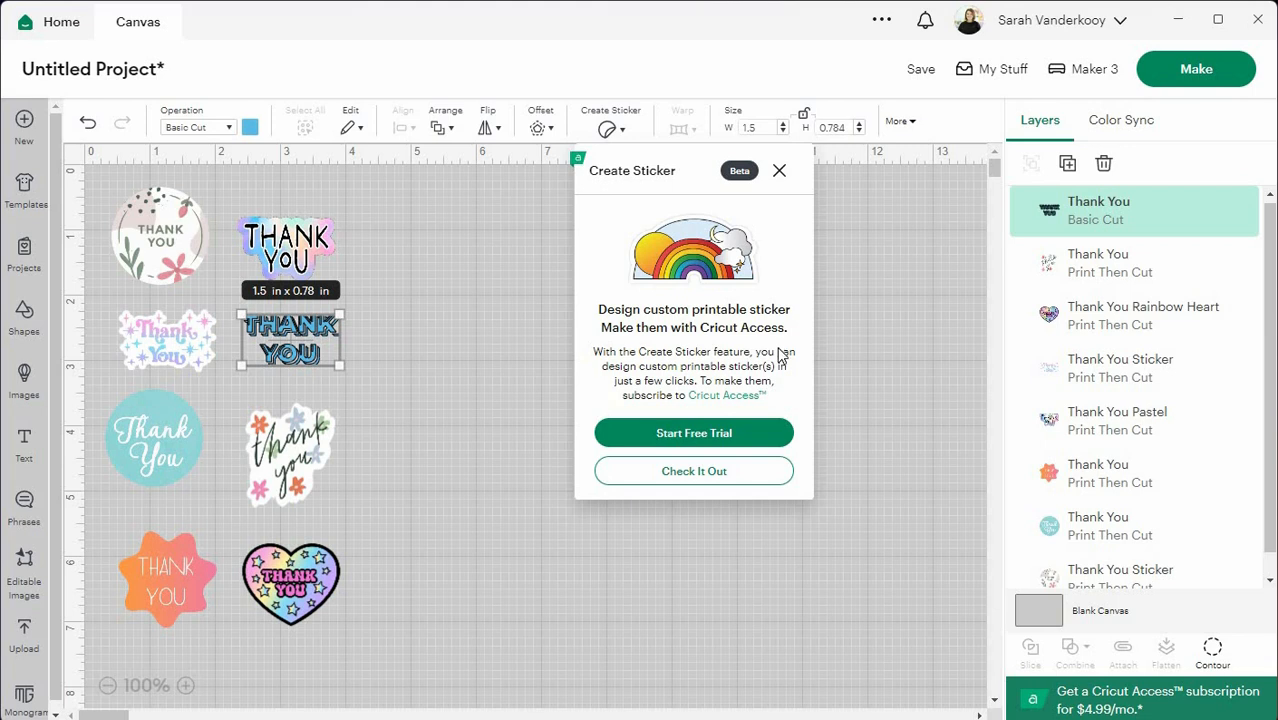
{"action": "left_click", "coordinate": [756, 472]}
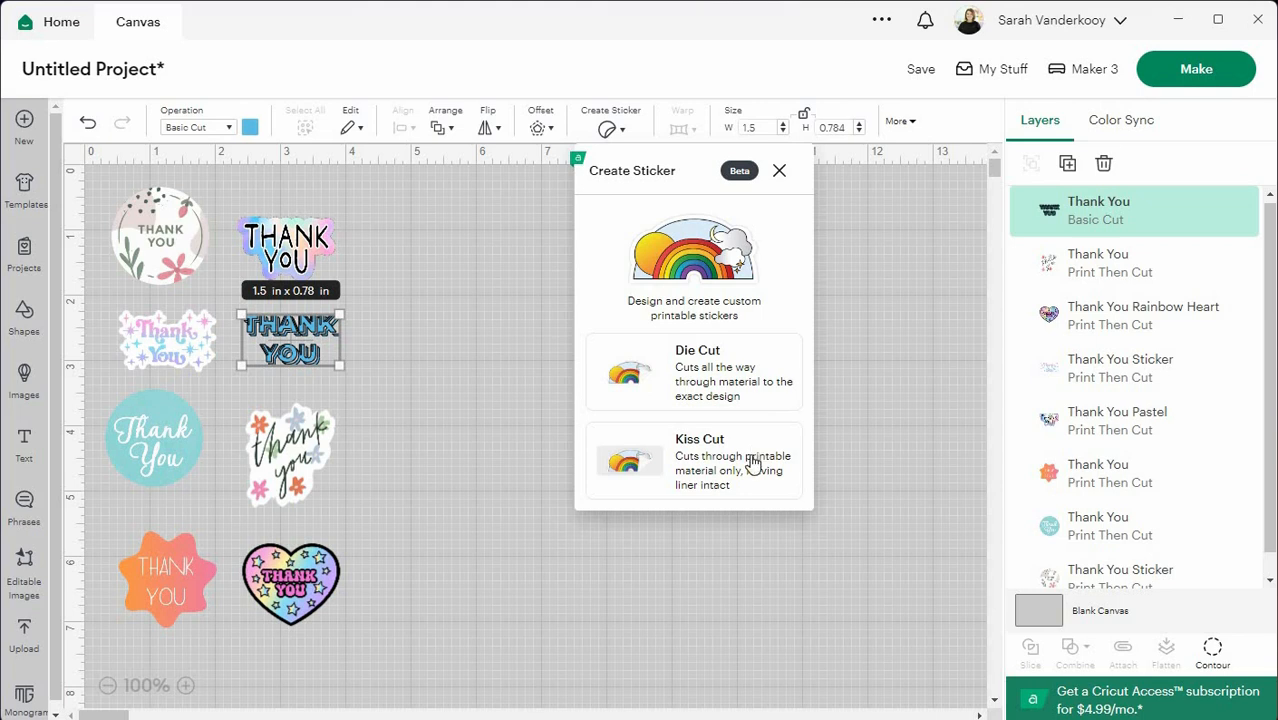
{"action": "left_click", "coordinate": [700, 466]}
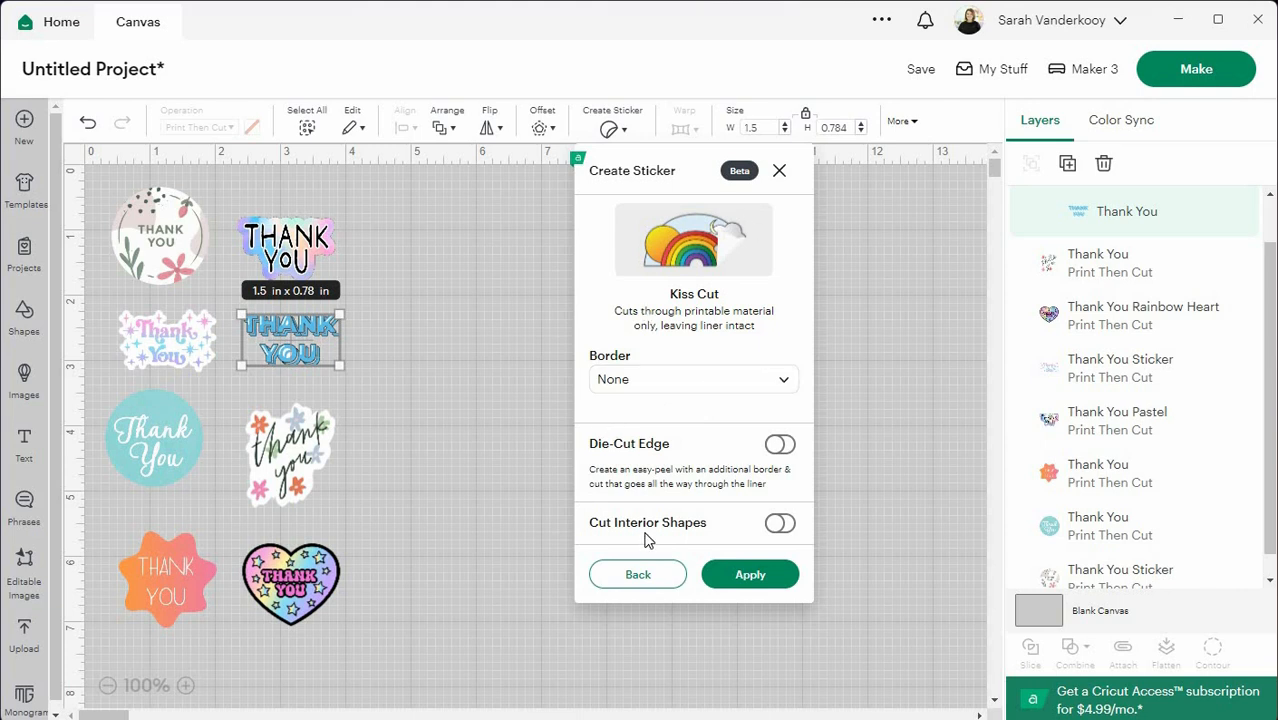
Preview the Thin, Standard, Wide and Custom borders on the blue THANK YOU sticker, dragging the custom width to different sizes
{"action": "left_click", "coordinate": [707, 390]}
{"action": "left_click", "coordinate": [712, 456]}
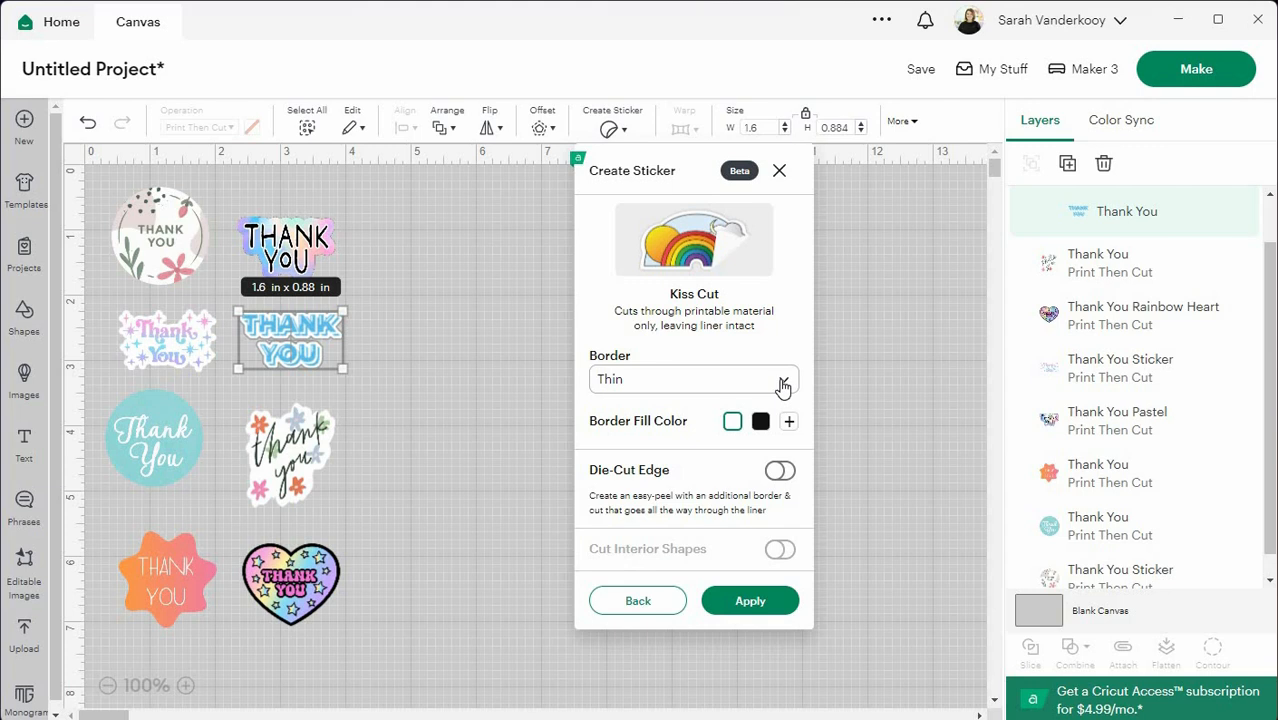
{"action": "left_click", "coordinate": [783, 388]}
{"action": "left_click", "coordinate": [743, 490]}
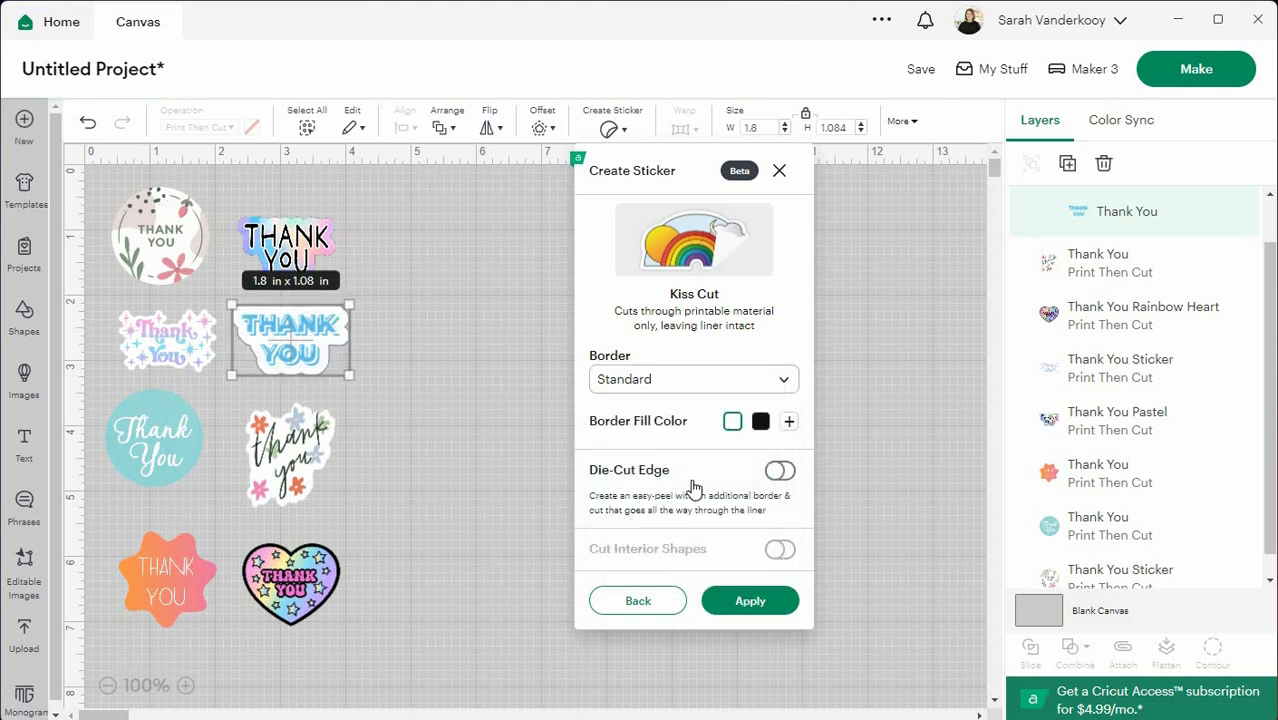
{"action": "left_click", "coordinate": [732, 382]}
{"action": "left_click", "coordinate": [667, 521]}
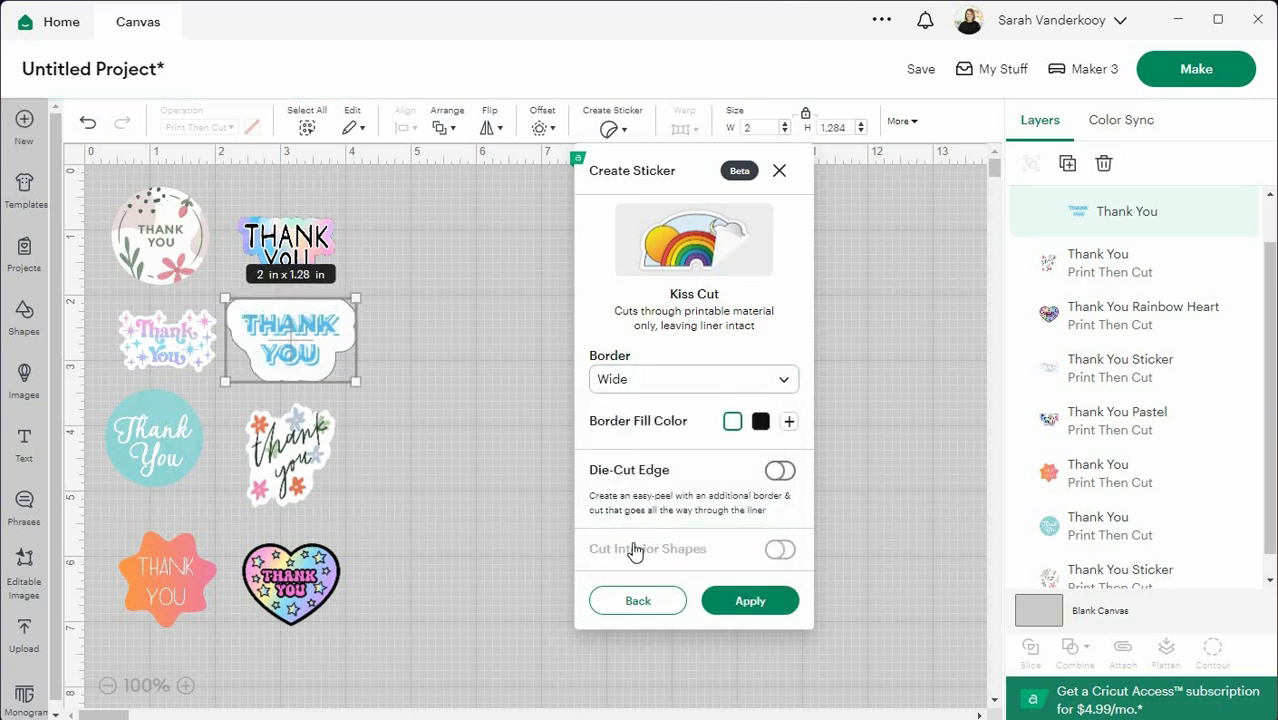
{"action": "left_click", "coordinate": [683, 383]}
{"action": "left_click", "coordinate": [655, 545]}
{"action": "mouse_move", "coordinate": [631, 424]}
{"action": "left_mouse_down"}
{"action": "mouse_move", "coordinate": [687, 433]}
{"action": "mouse_move", "coordinate": [629, 436]}
{"action": "left_mouse_up"}
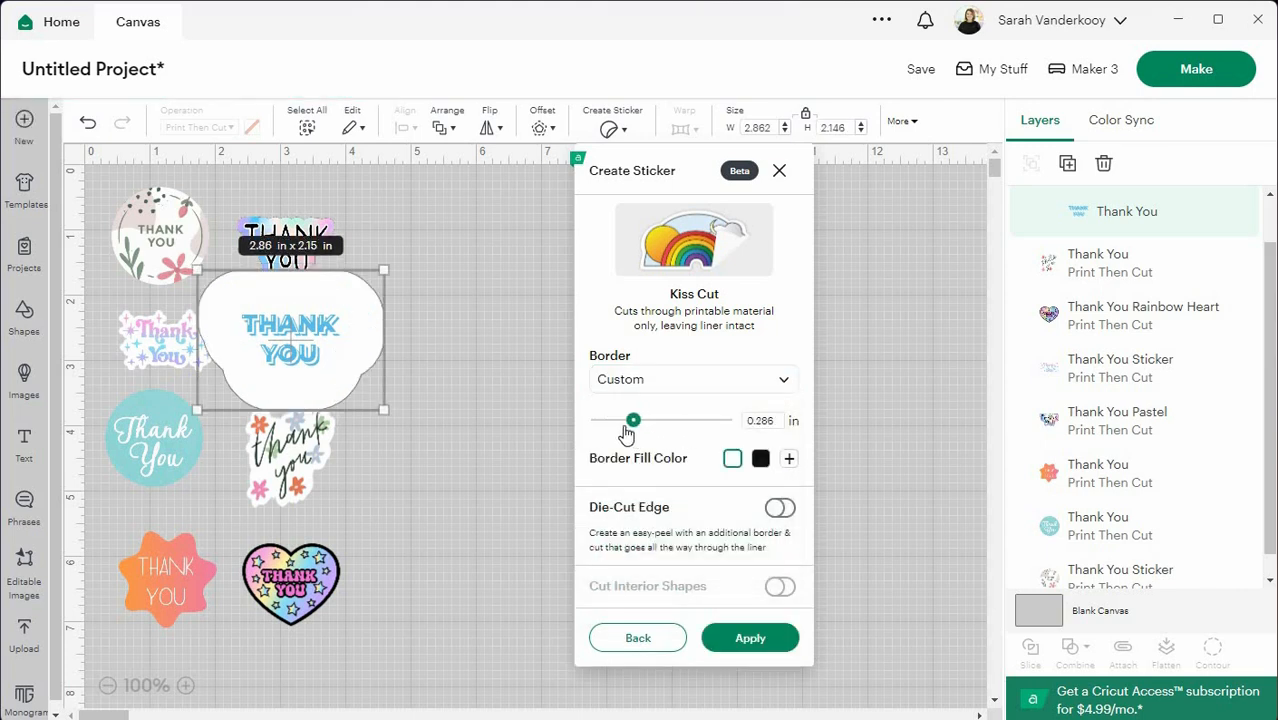
Set the blue THANK YOU sticker's border to Standard, preview the Die-Cut Edge option, and apply the sticker with that option off
{"action": "left_click", "coordinate": [785, 383]}
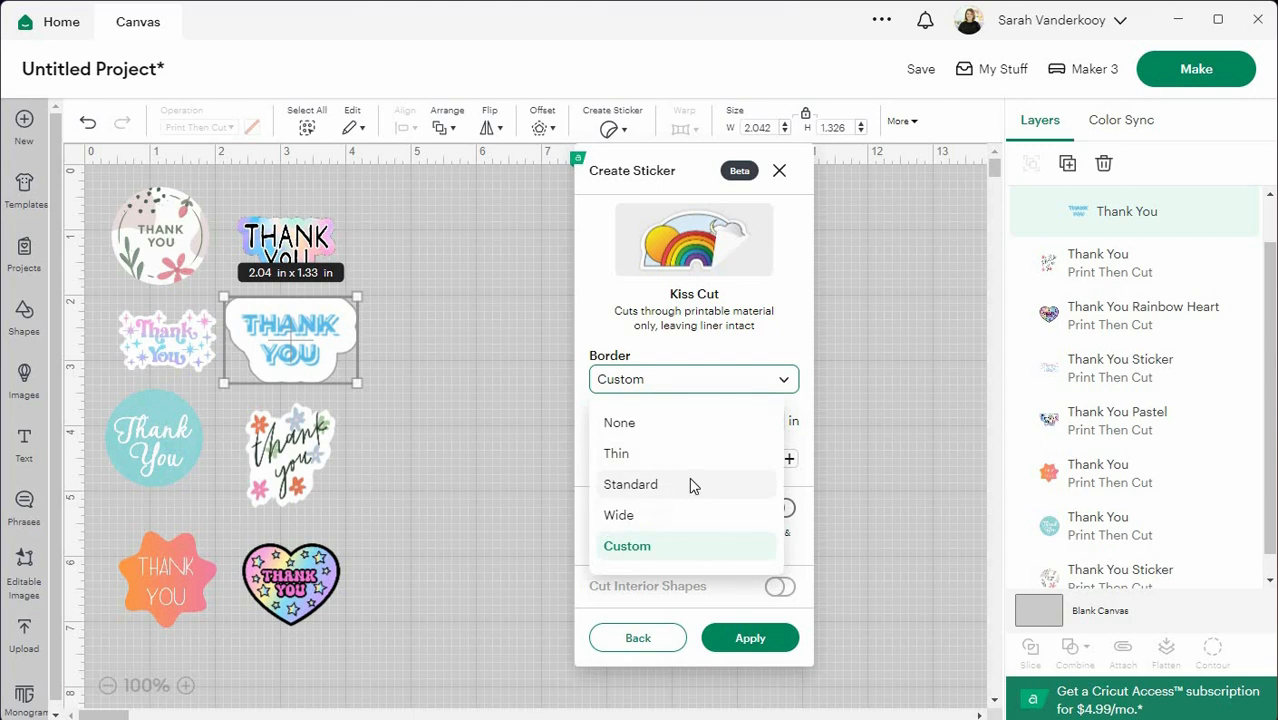
{"action": "left_click", "coordinate": [690, 485]}
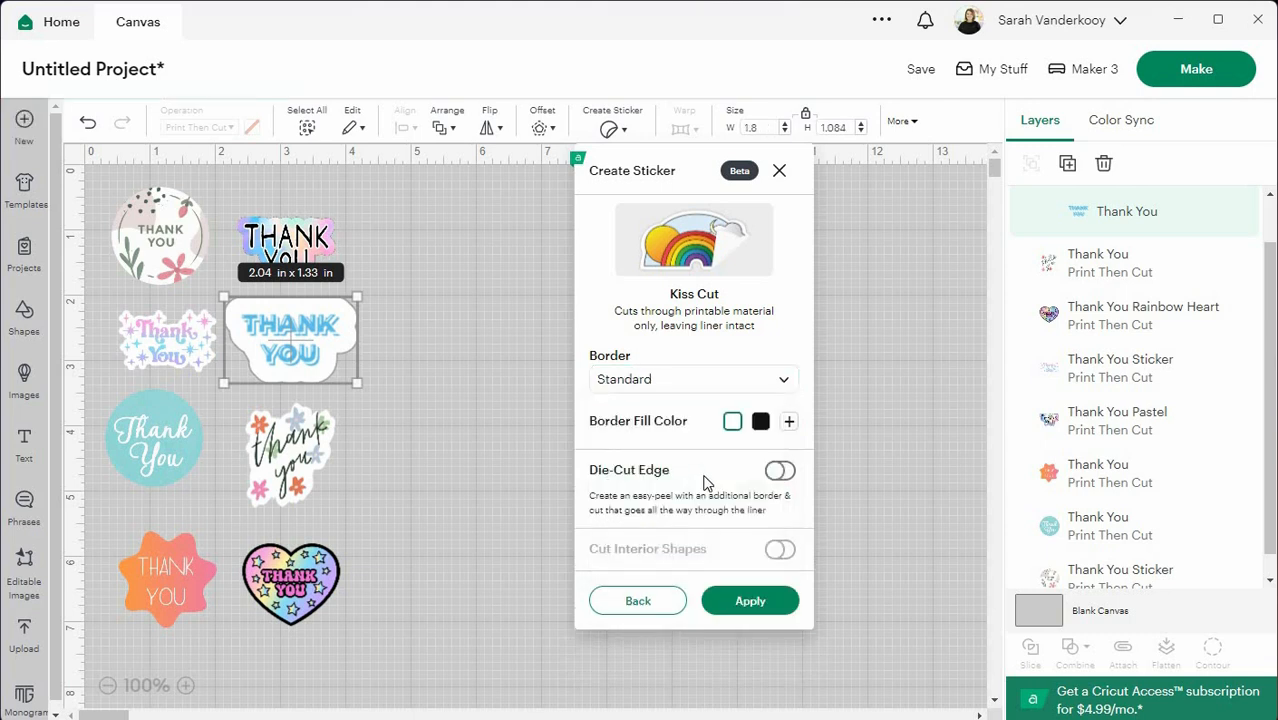
{"action": "left_click", "coordinate": [780, 472]}
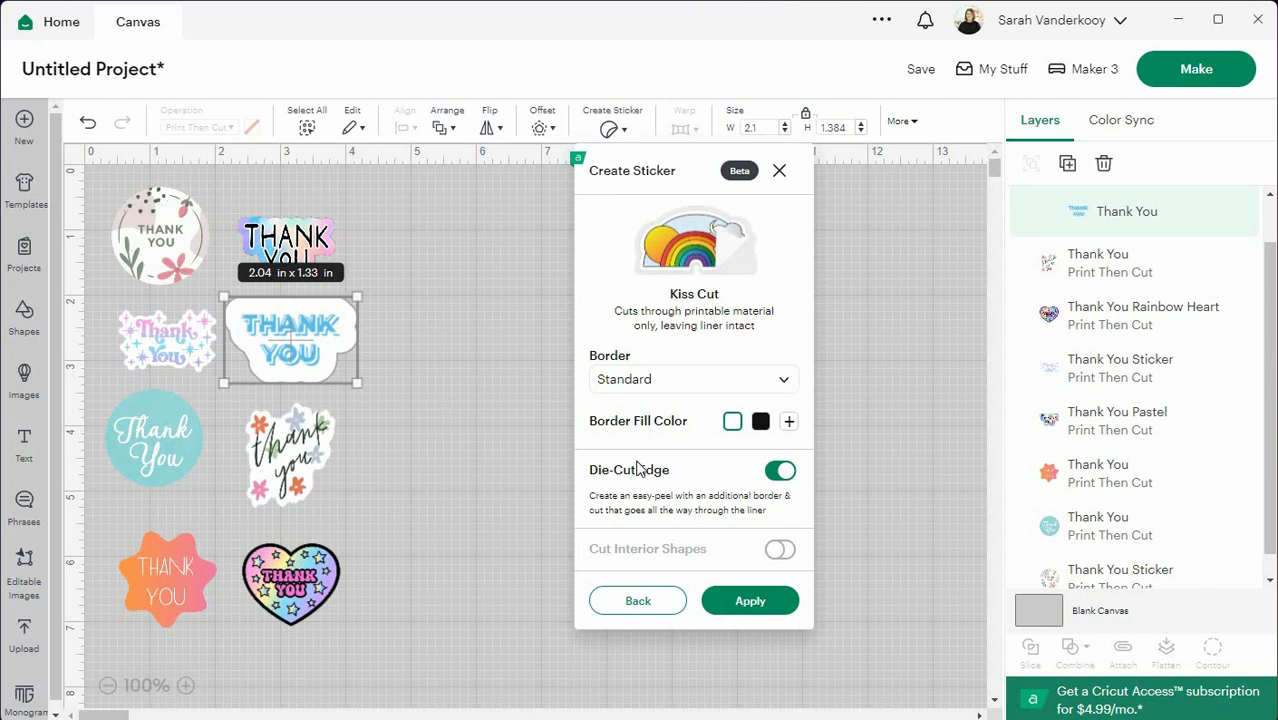
{"action": "left_click", "coordinate": [781, 471]}
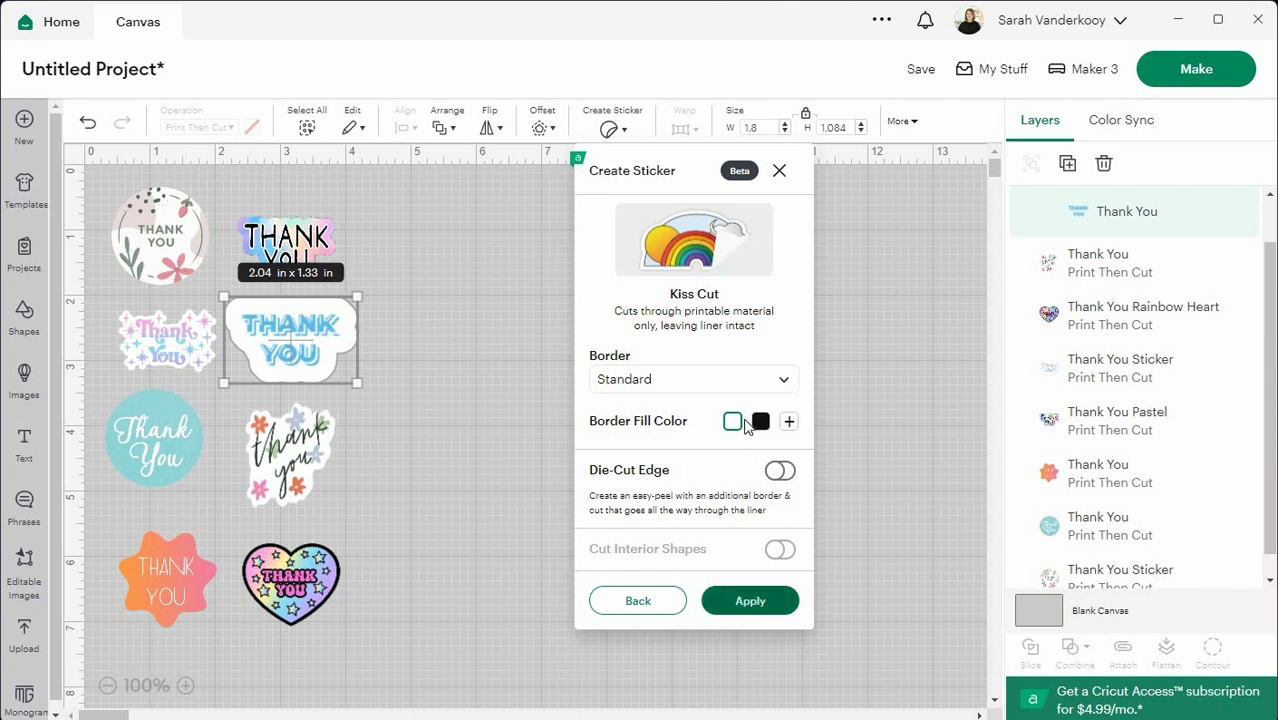
{"action": "left_click", "coordinate": [750, 601]}
{"action": "left_click", "coordinate": [687, 454]}
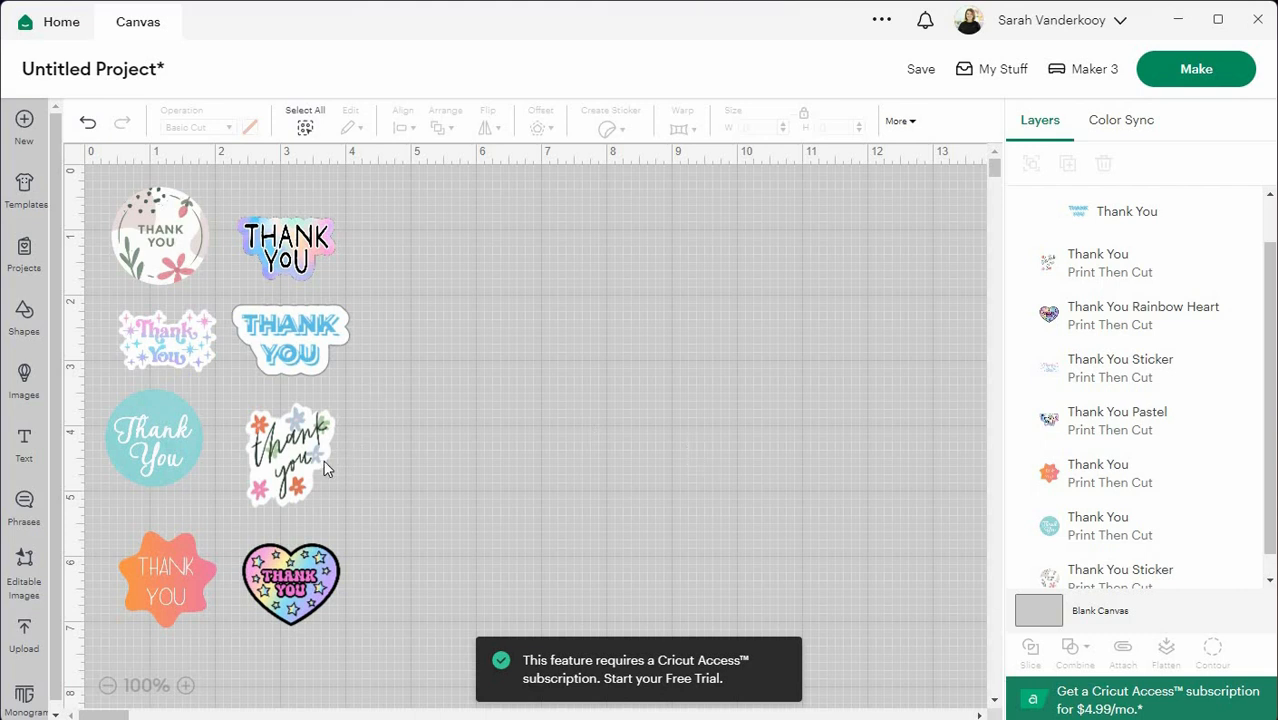
Turn the pastel THANK YOU image into a Die Cut sticker, previewing the Standard border and applying the Thin one
{"action": "left_click", "coordinate": [313, 260]}
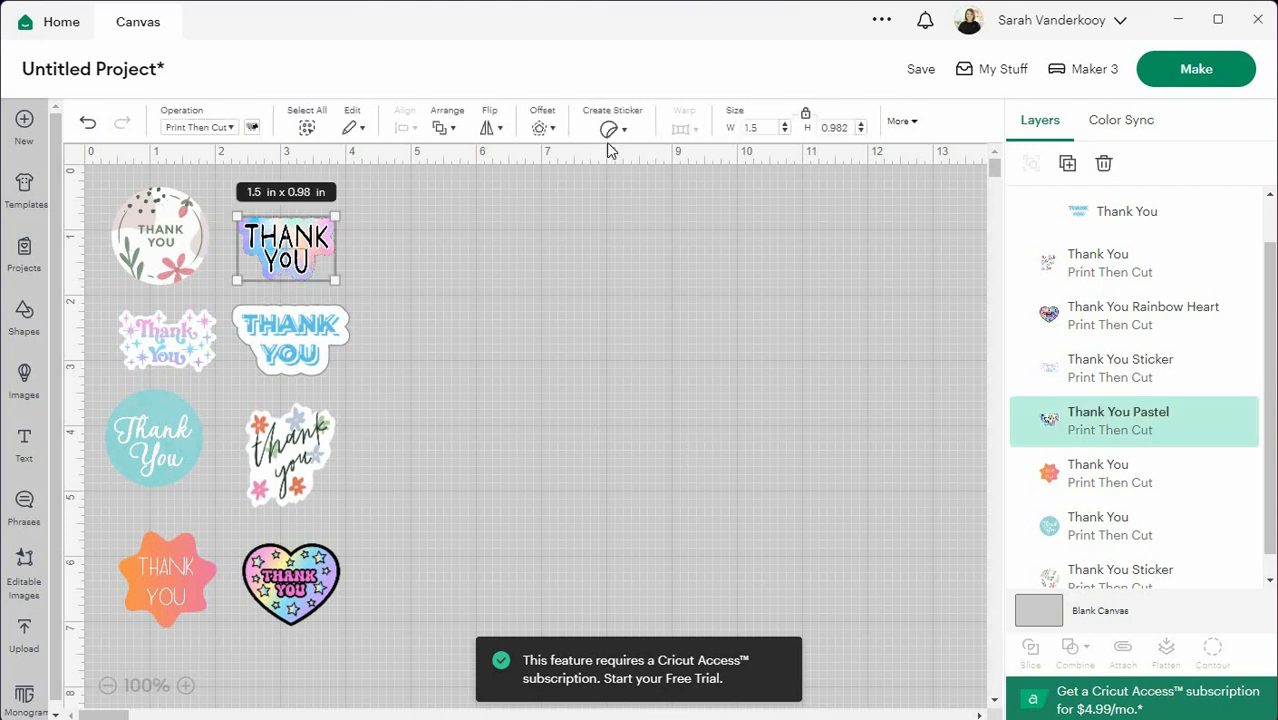
{"action": "left_click", "coordinate": [626, 135]}
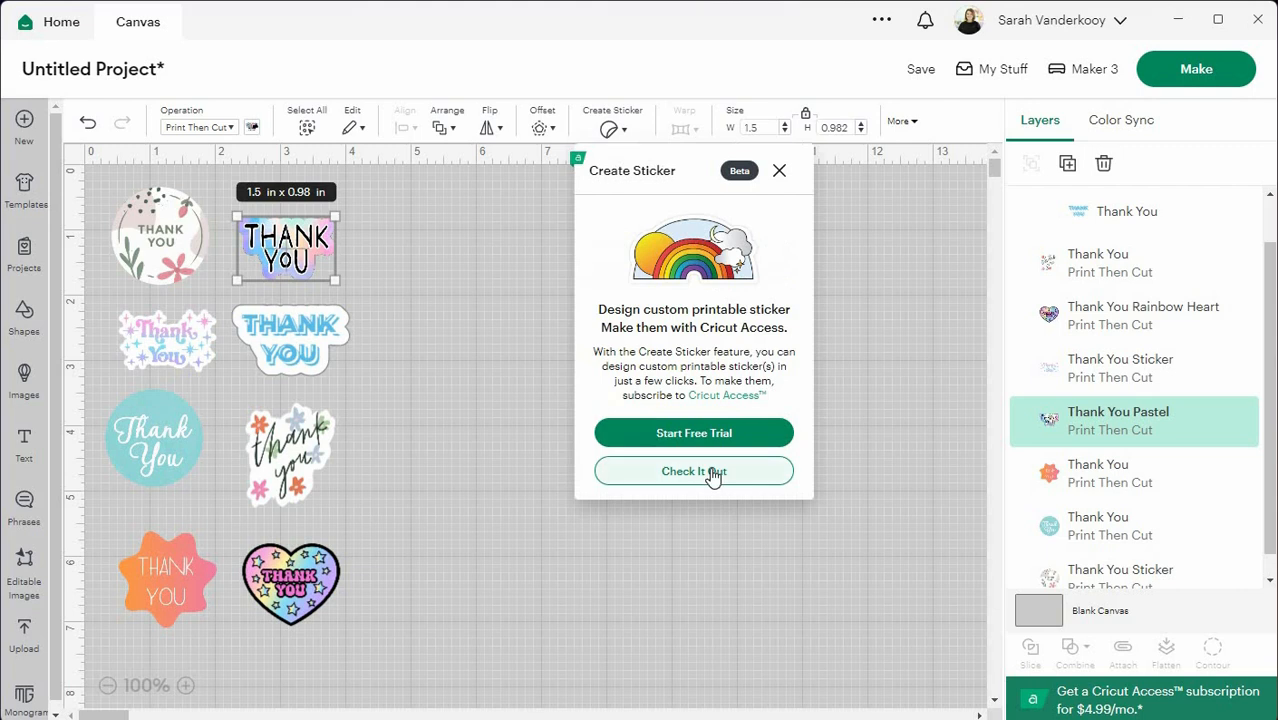
{"action": "left_click", "coordinate": [711, 472]}
{"action": "left_click", "coordinate": [727, 393]}
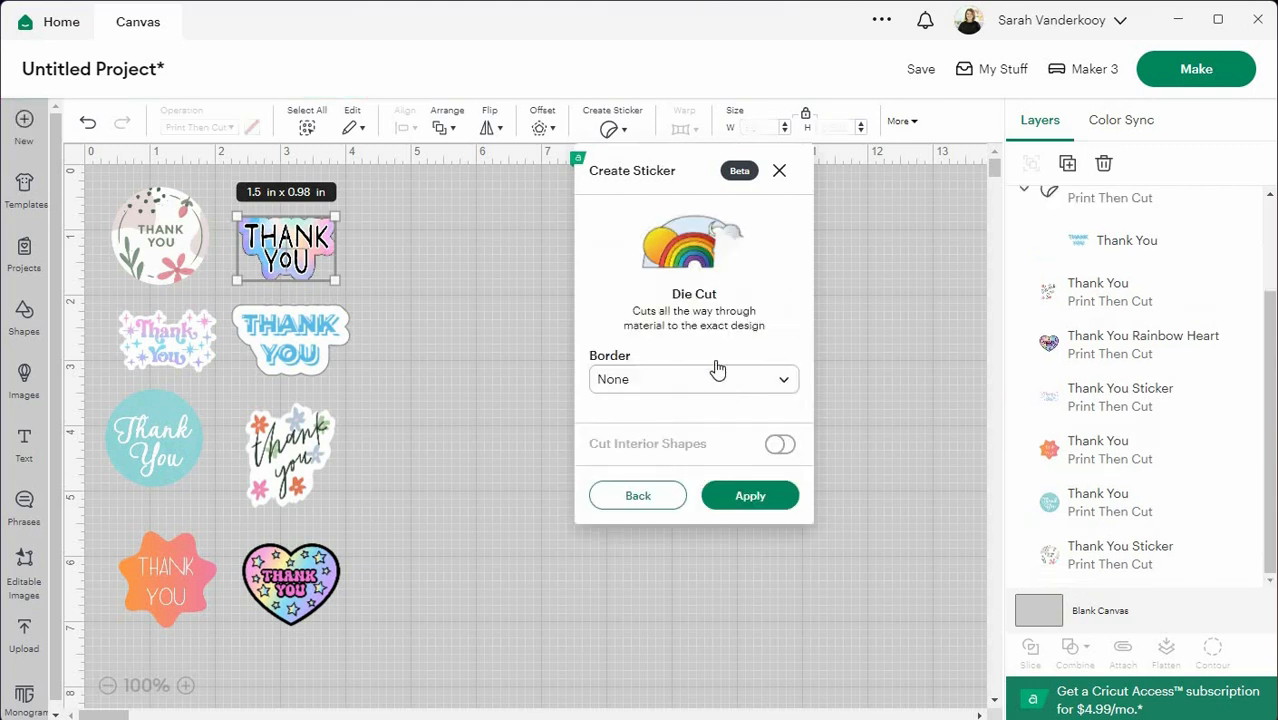
{"action": "left_click", "coordinate": [741, 385]}
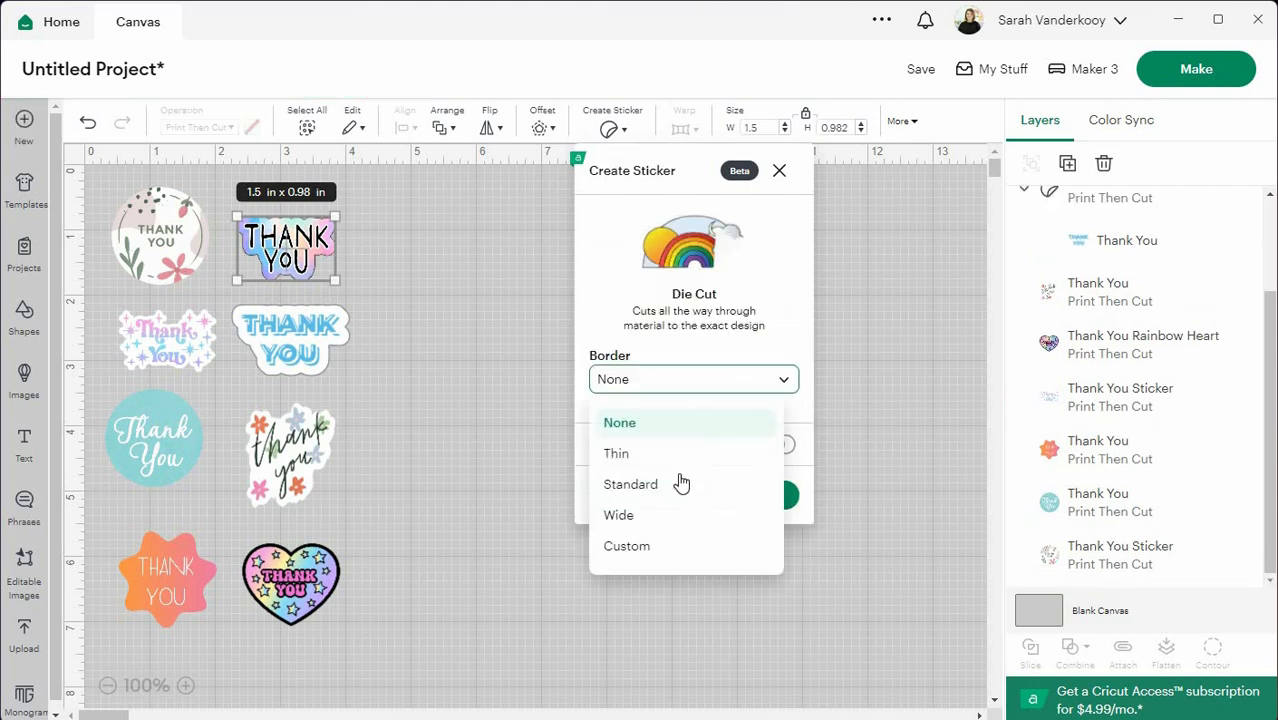
{"action": "left_click", "coordinate": [682, 481]}
{"action": "left_click", "coordinate": [716, 389]}
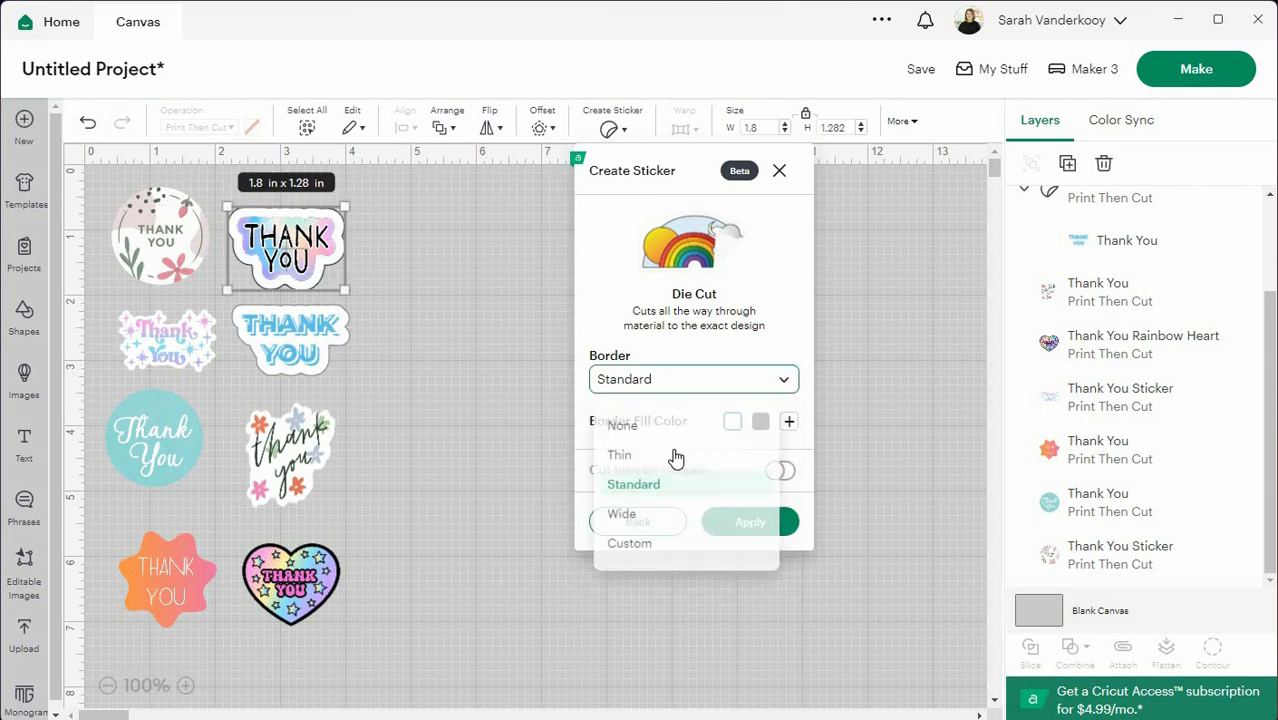
{"action": "left_click", "coordinate": [655, 451]}
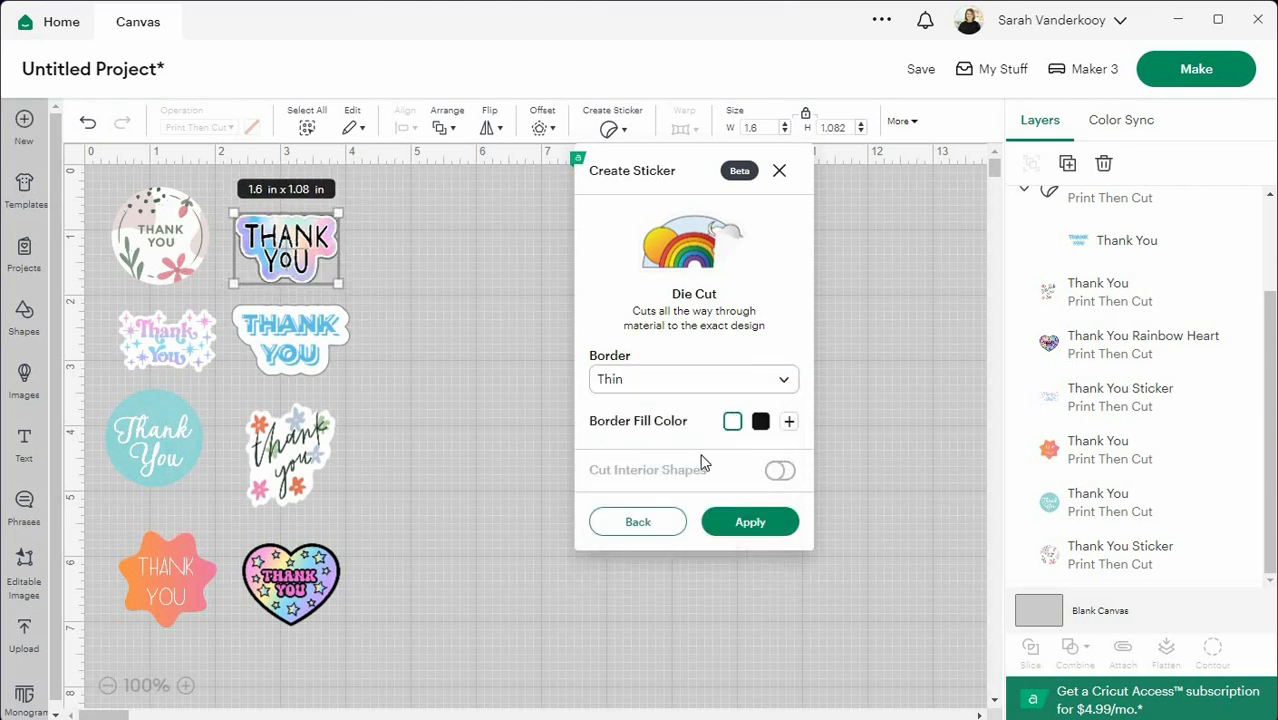
{"action": "left_click", "coordinate": [753, 531]}
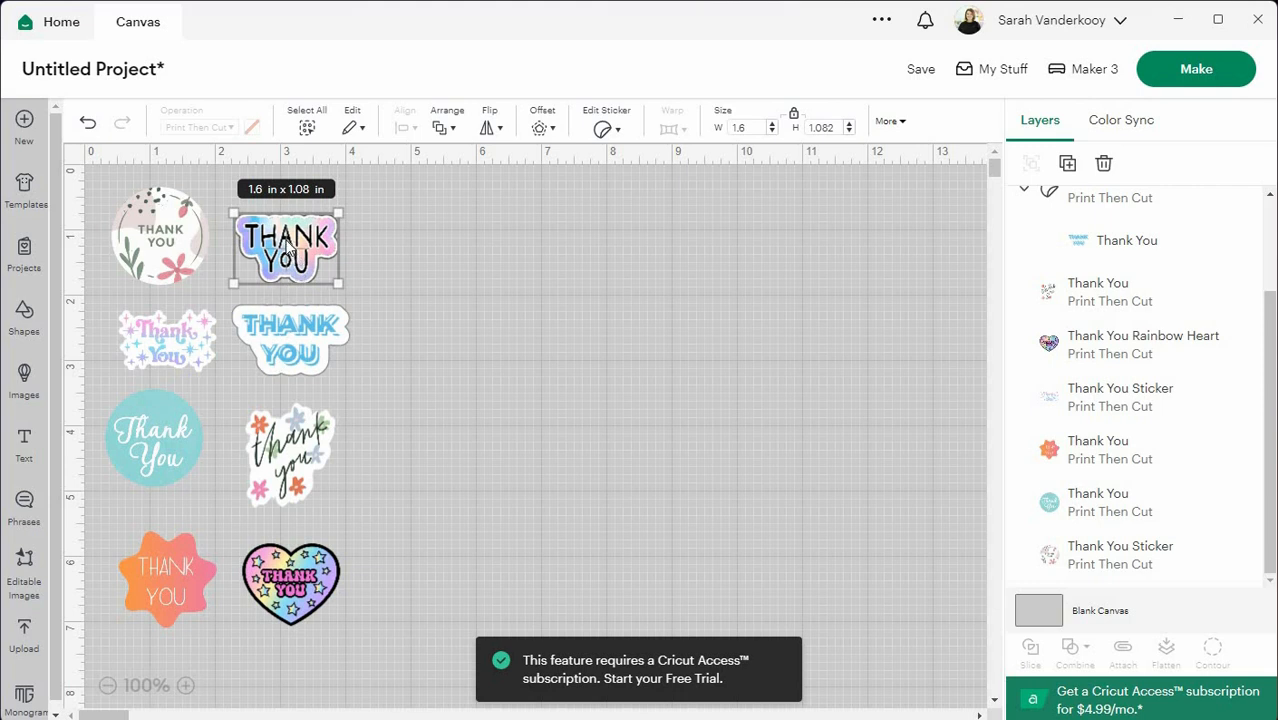
Undo the die cut sticker on the pastel THANK YOU image through its sticker settings
{"action": "right_click", "coordinate": [287, 248]}
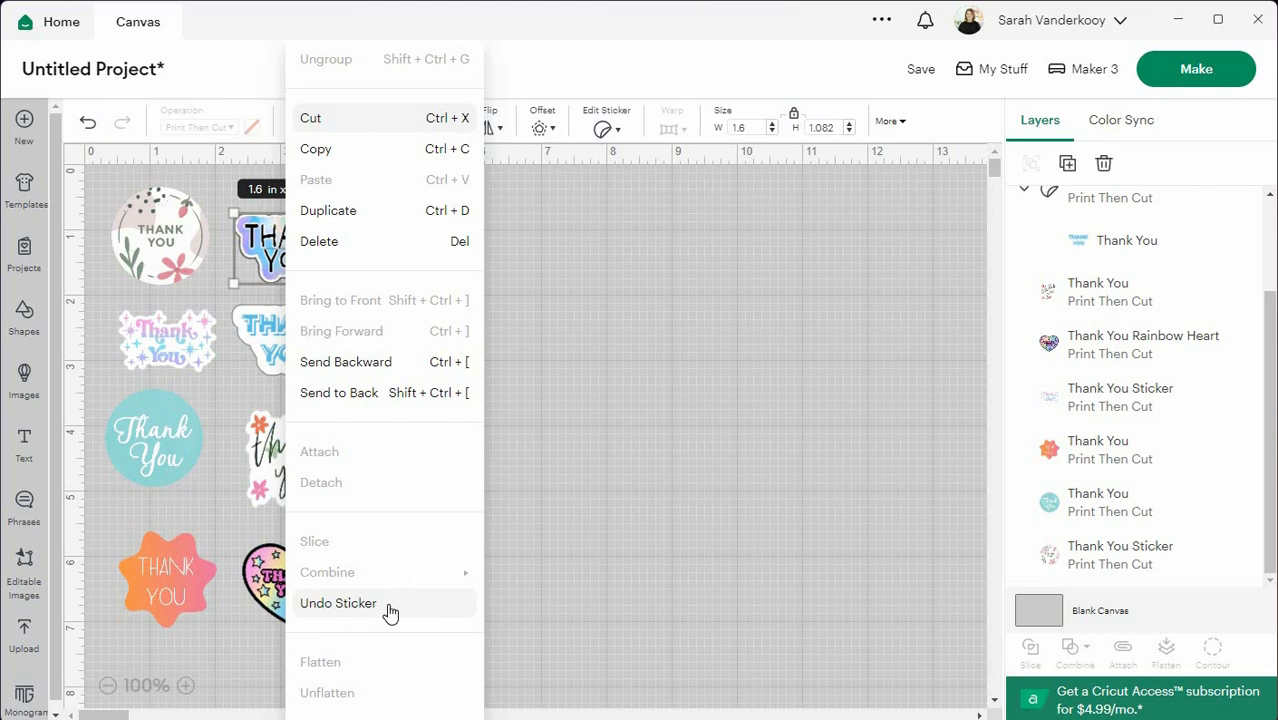
{"action": "left_click", "coordinate": [524, 343]}
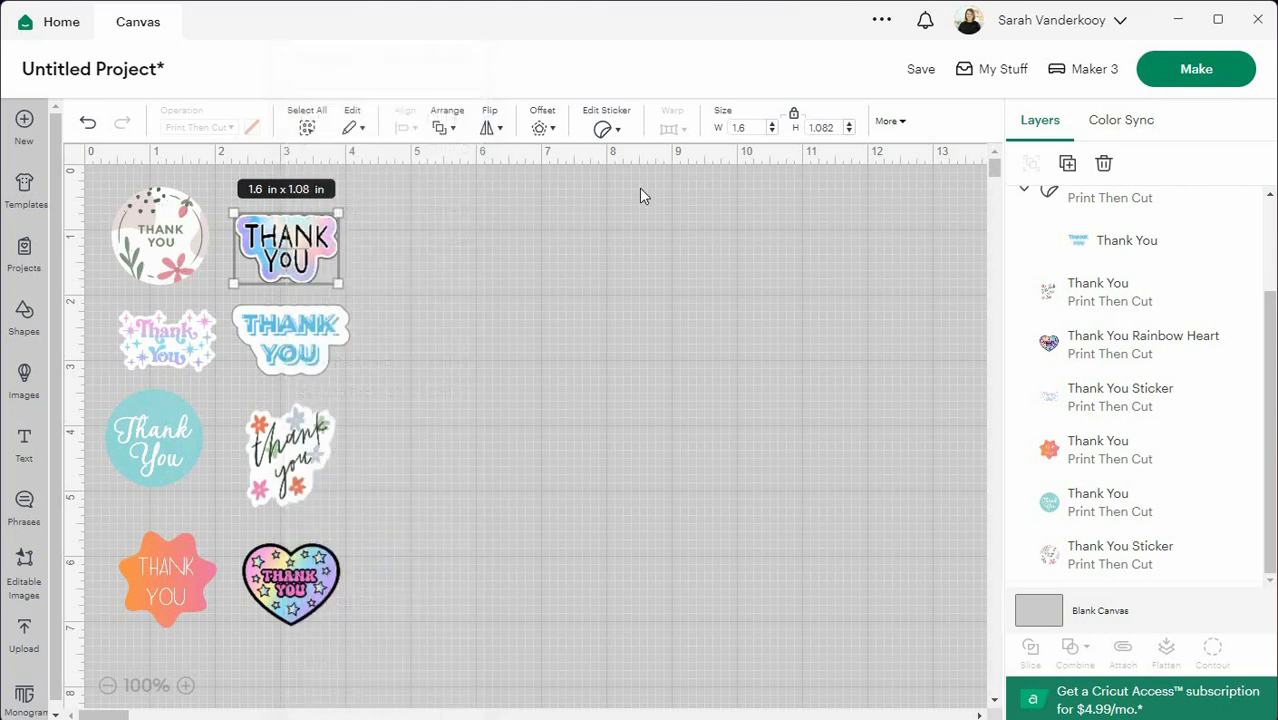
{"action": "left_click", "coordinate": [613, 132]}
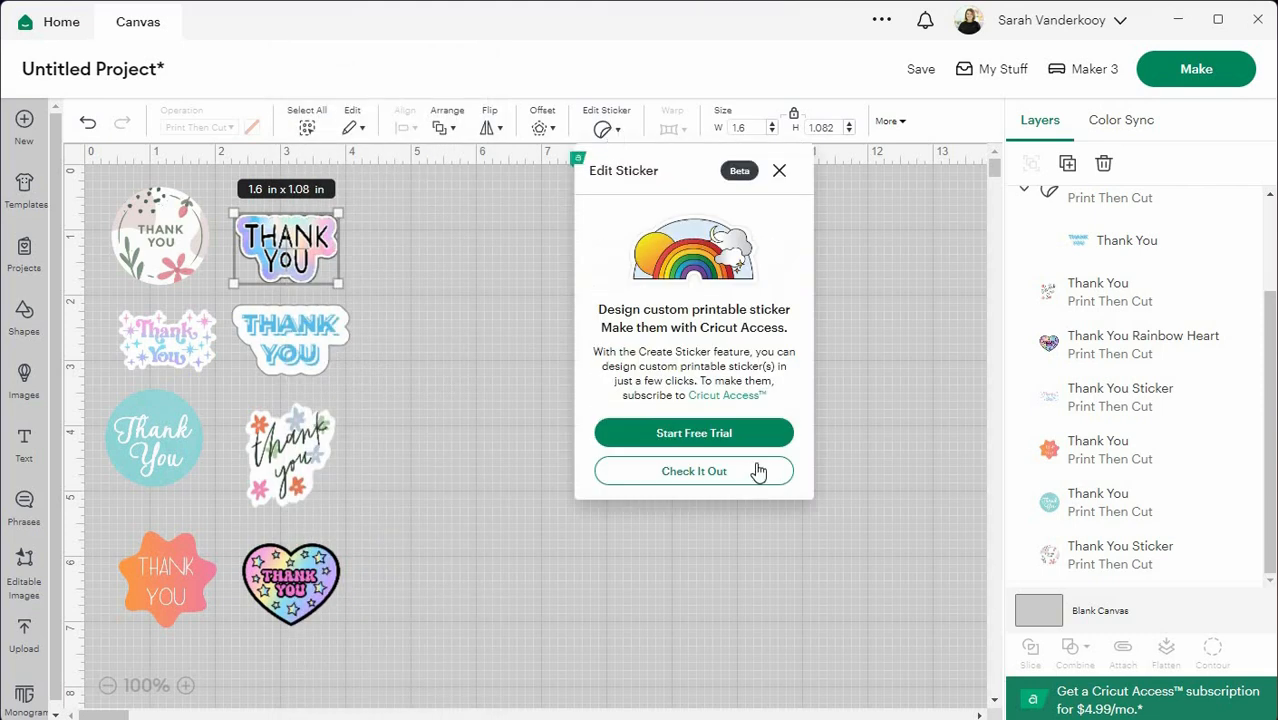
{"action": "left_click", "coordinate": [753, 472]}
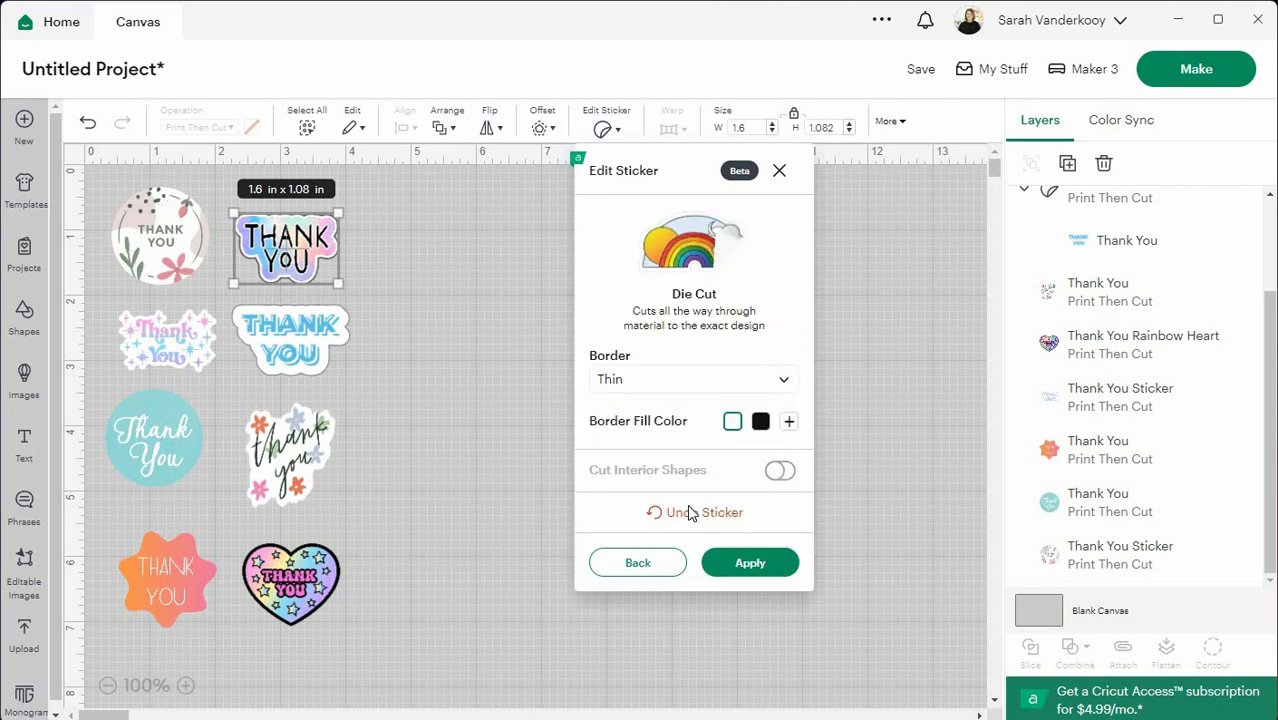
{"action": "left_click", "coordinate": [689, 512]}
{"action": "left_click", "coordinate": [514, 437]}
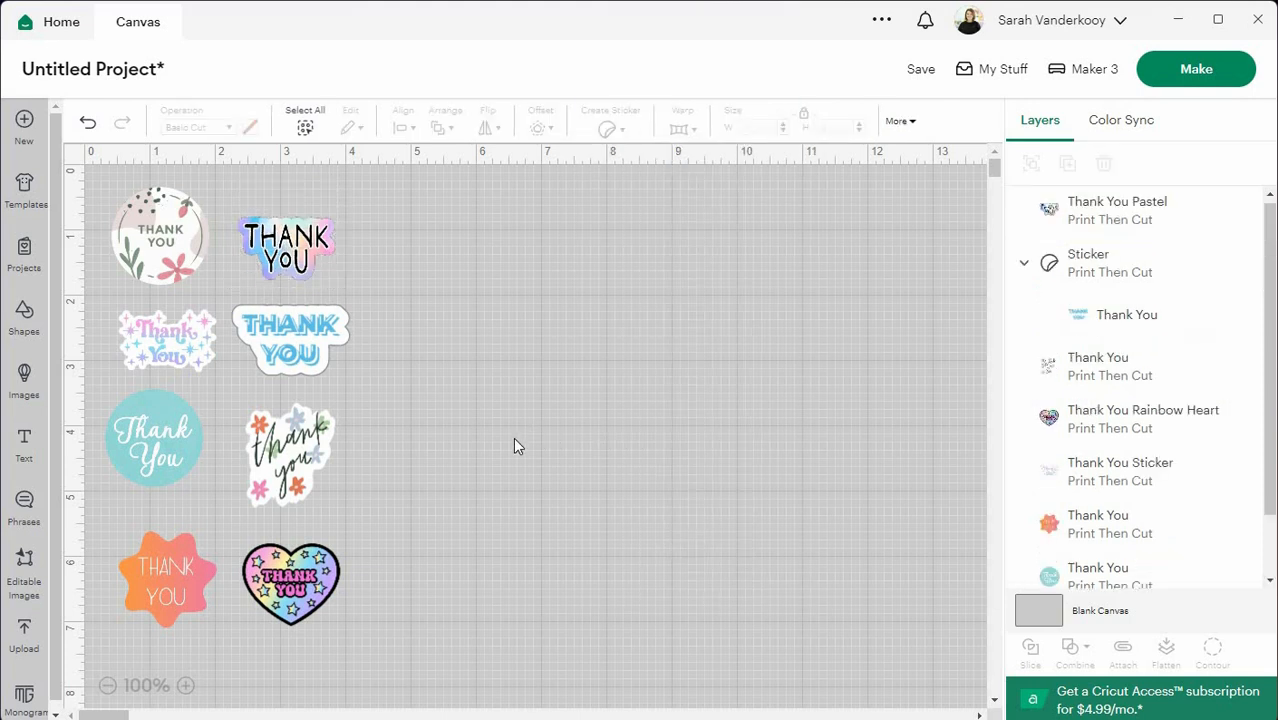
Turn the pastel THANK YOU image into a Kiss Cut sticker with a Thin border
{"action": "left_click", "coordinate": [330, 252]}
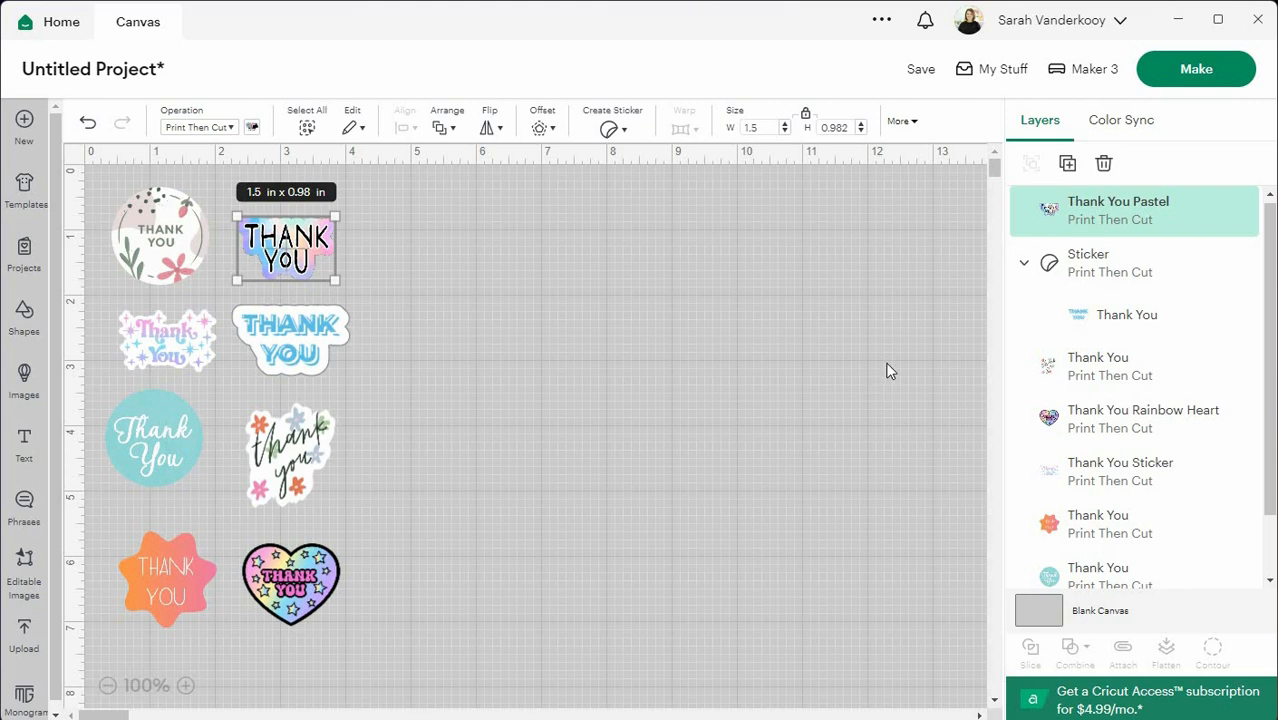
{"action": "left_click", "coordinate": [610, 133]}
{"action": "left_click", "coordinate": [695, 476]}
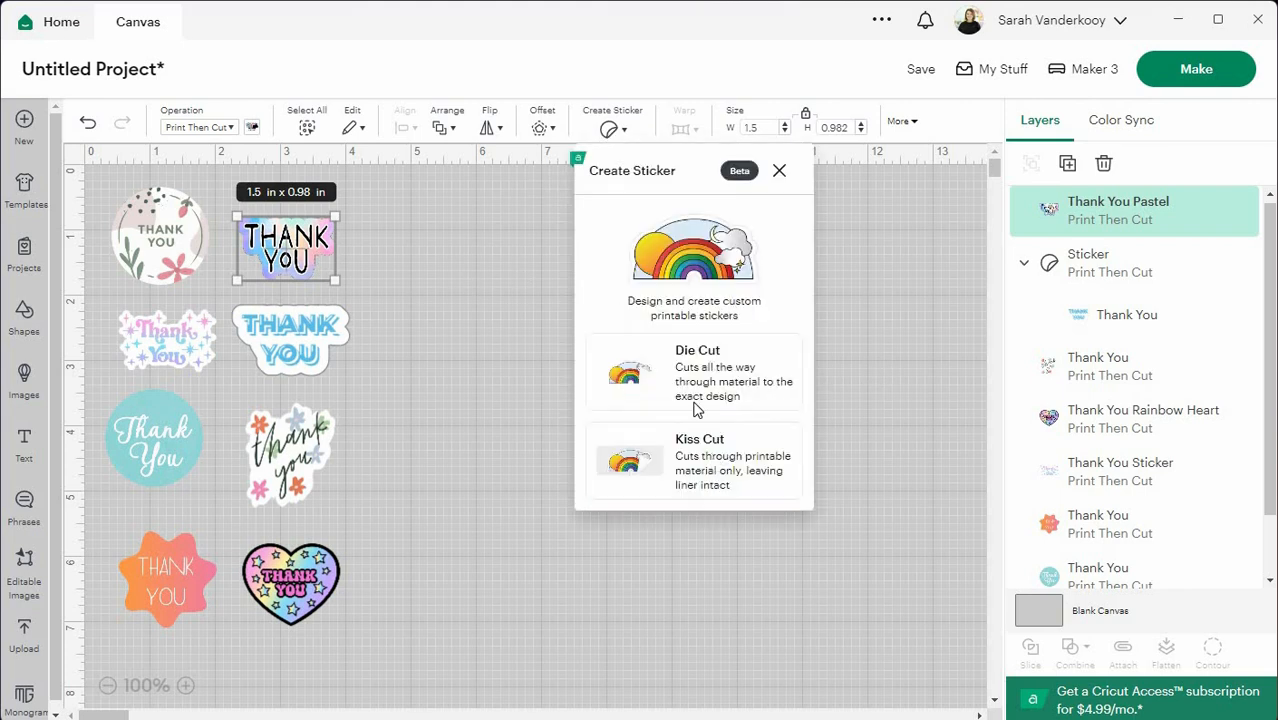
{"action": "left_click", "coordinate": [715, 462]}
{"action": "left_click", "coordinate": [680, 379]}
{"action": "left_click", "coordinate": [665, 456]}
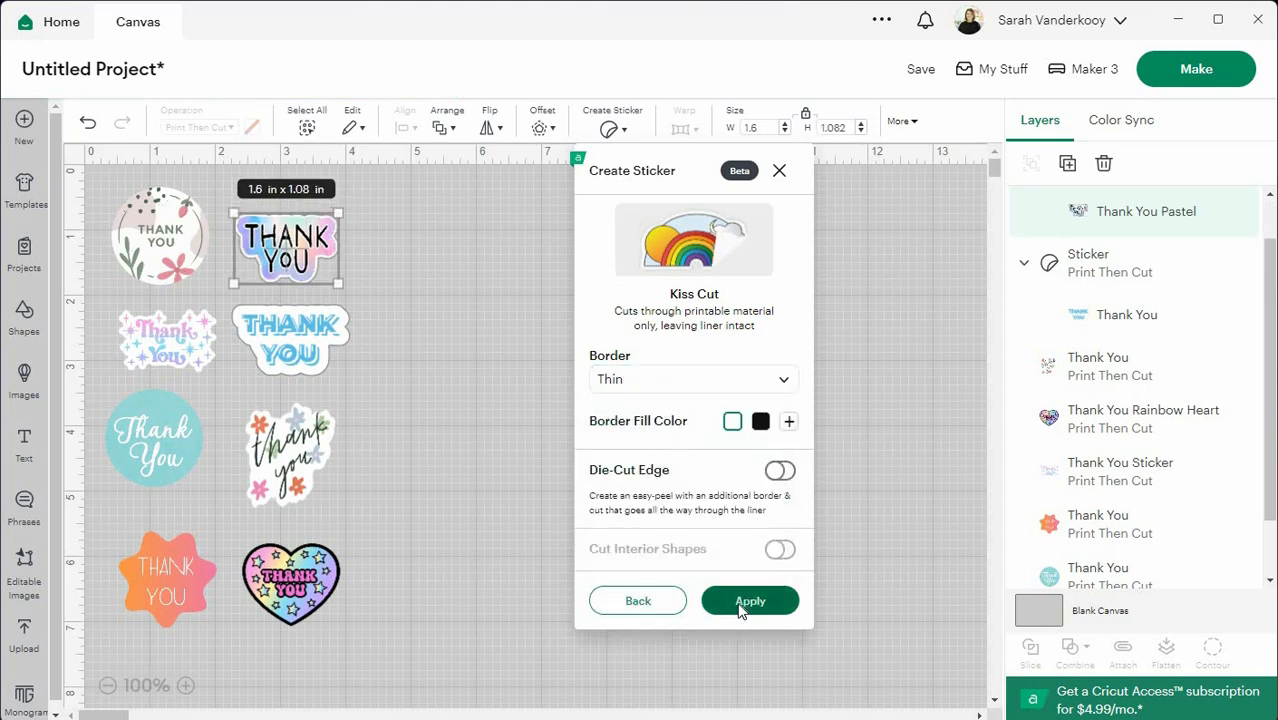
{"action": "left_click", "coordinate": [742, 605]}
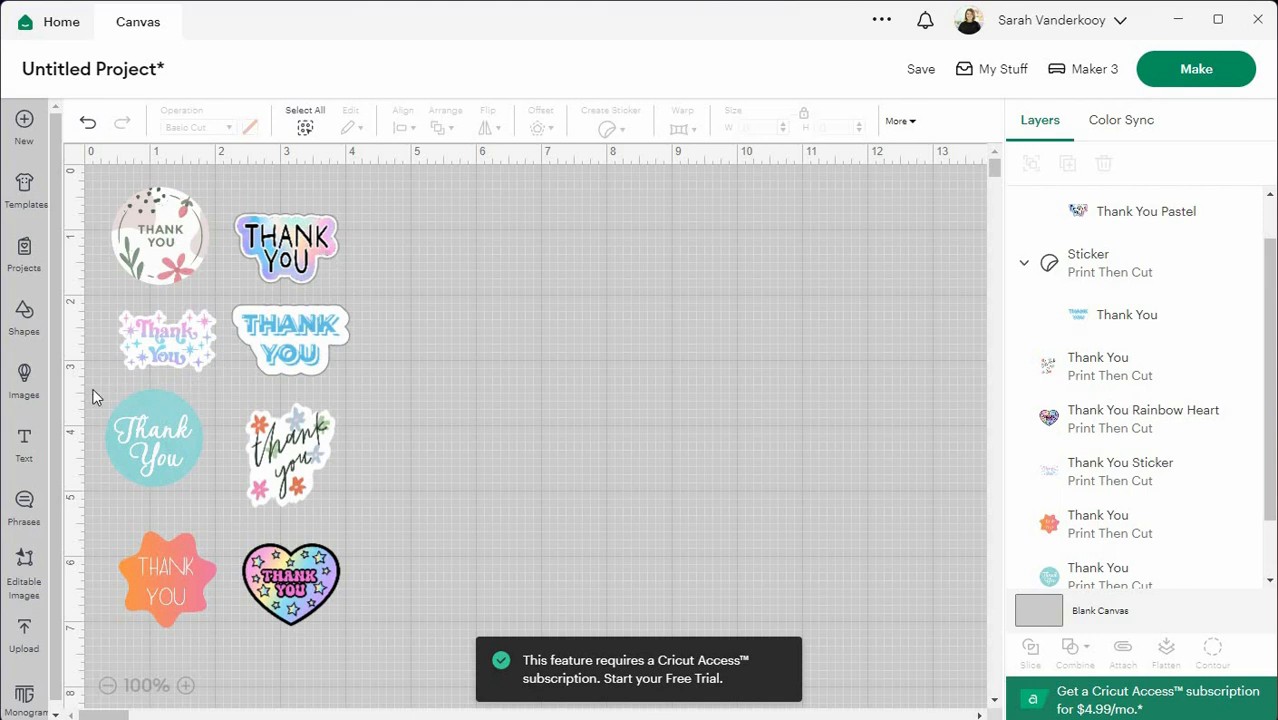
Select the four thank you designs in the lower two rows and make them one Kiss Cut sticker with a Thin border
{"action": "left_click_drag", "start_coordinate": [92, 392], "coordinate": [356, 641]}
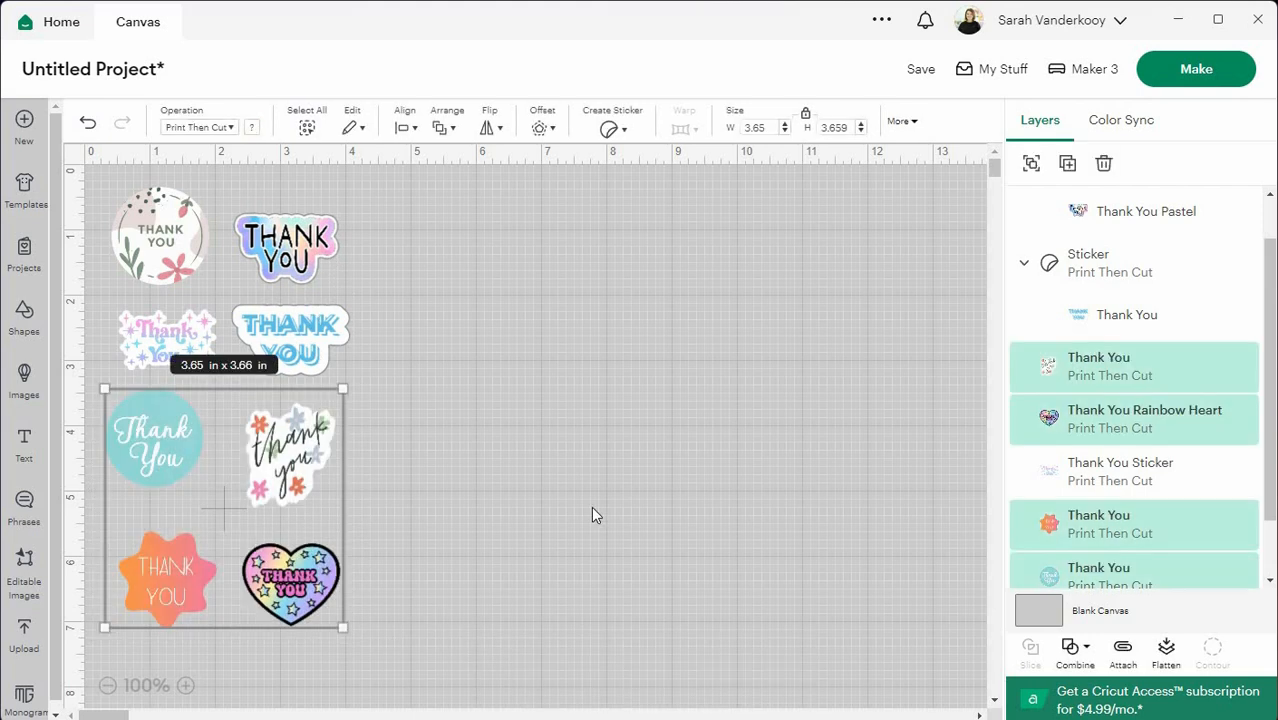
{"action": "left_click", "coordinate": [614, 132]}
{"action": "left_click", "coordinate": [645, 471]}
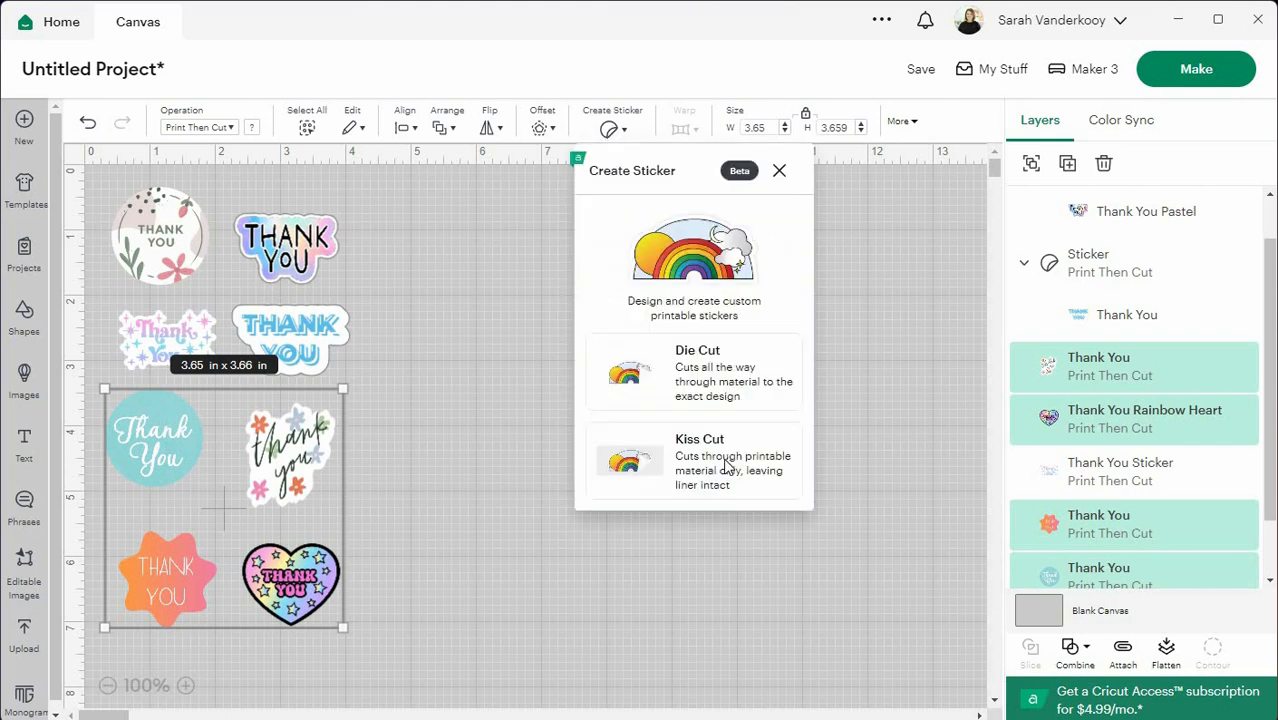
{"action": "left_click", "coordinate": [728, 466]}
{"action": "left_click", "coordinate": [710, 384]}
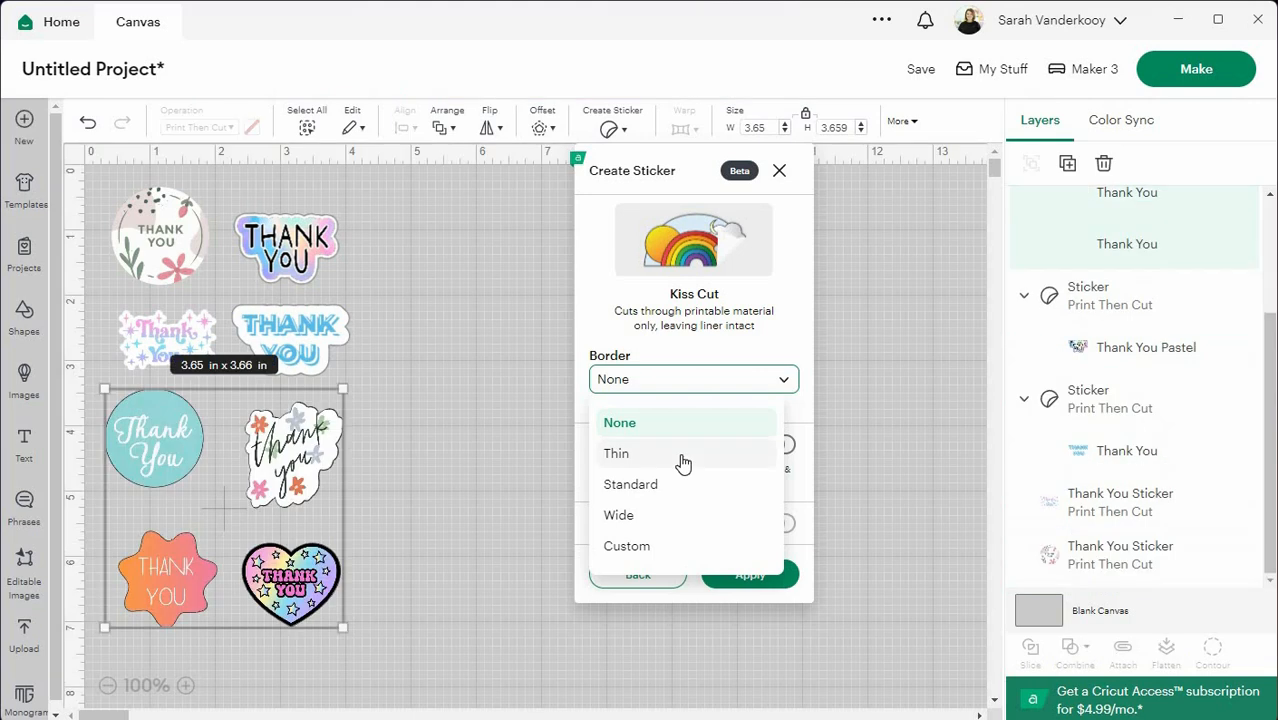
{"action": "left_click", "coordinate": [681, 459]}
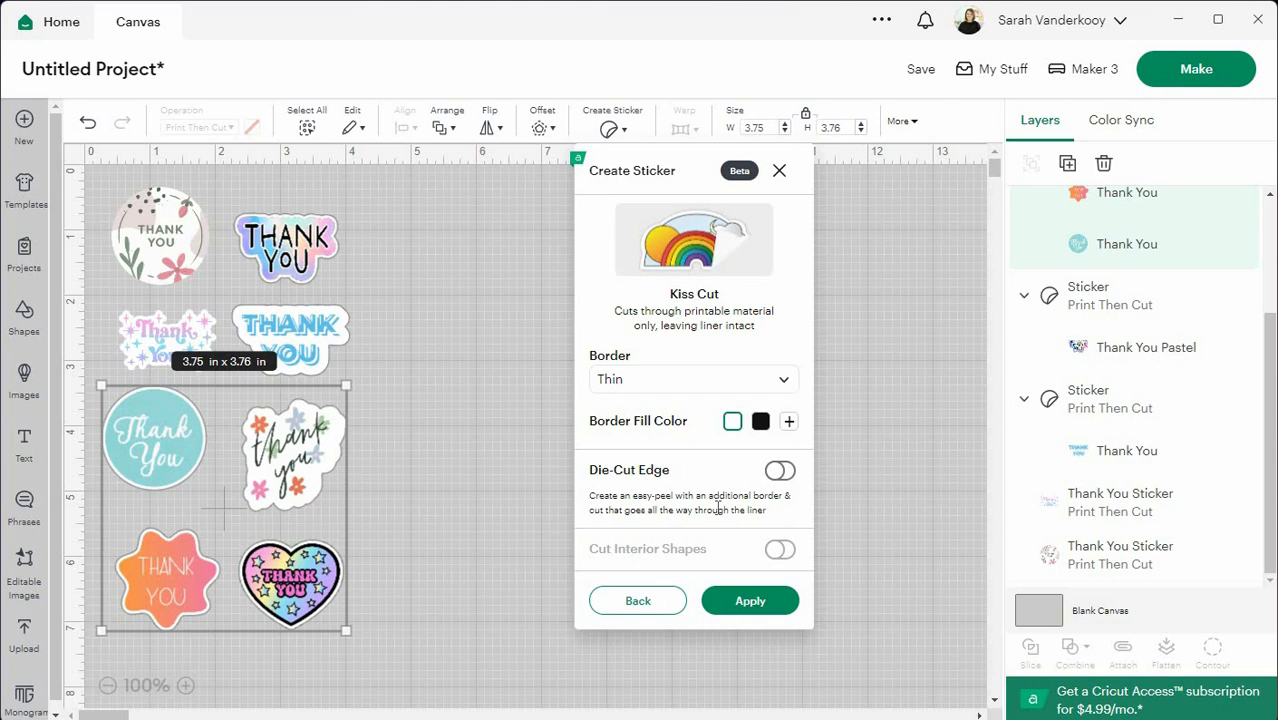
{"action": "left_click", "coordinate": [752, 605]}
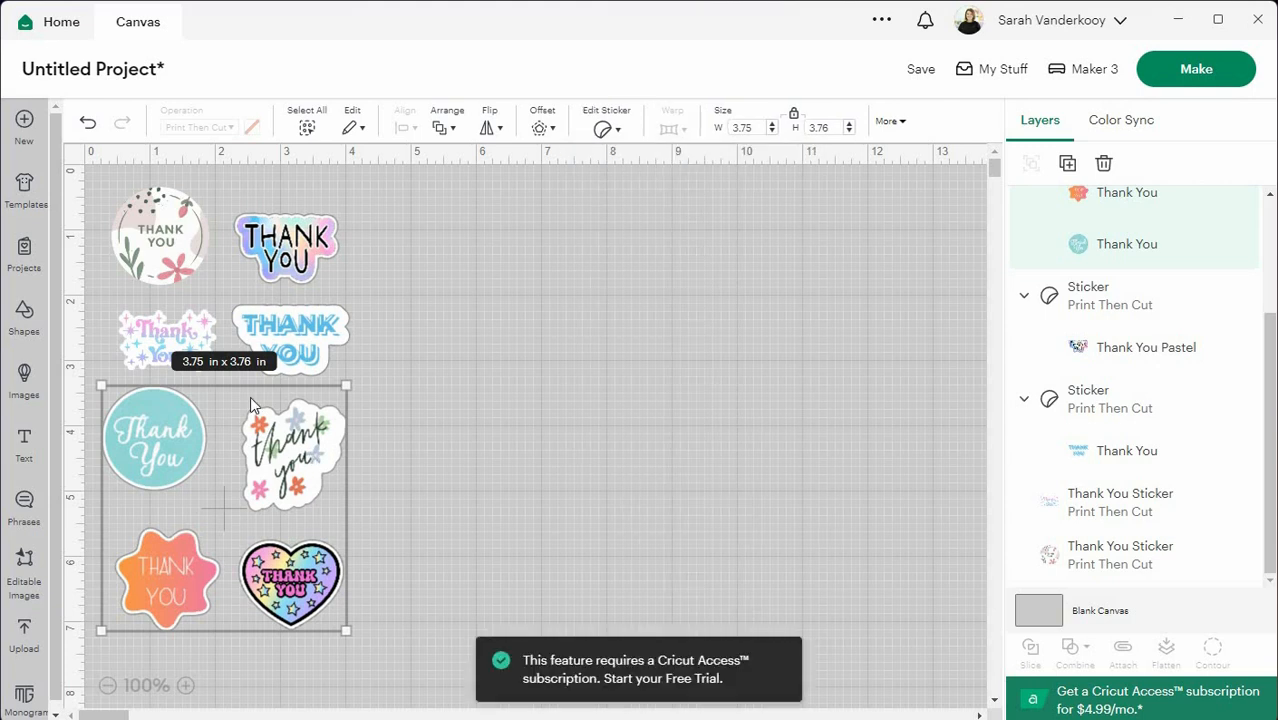
Move the combined four-design sticker across the empty canvas and back below the other designs
{"action": "left_click_drag", "start_coordinate": [269, 512], "coordinate": [792, 407]}
{"action": "left_click_drag", "start_coordinate": [712, 410], "coordinate": [277, 437]}
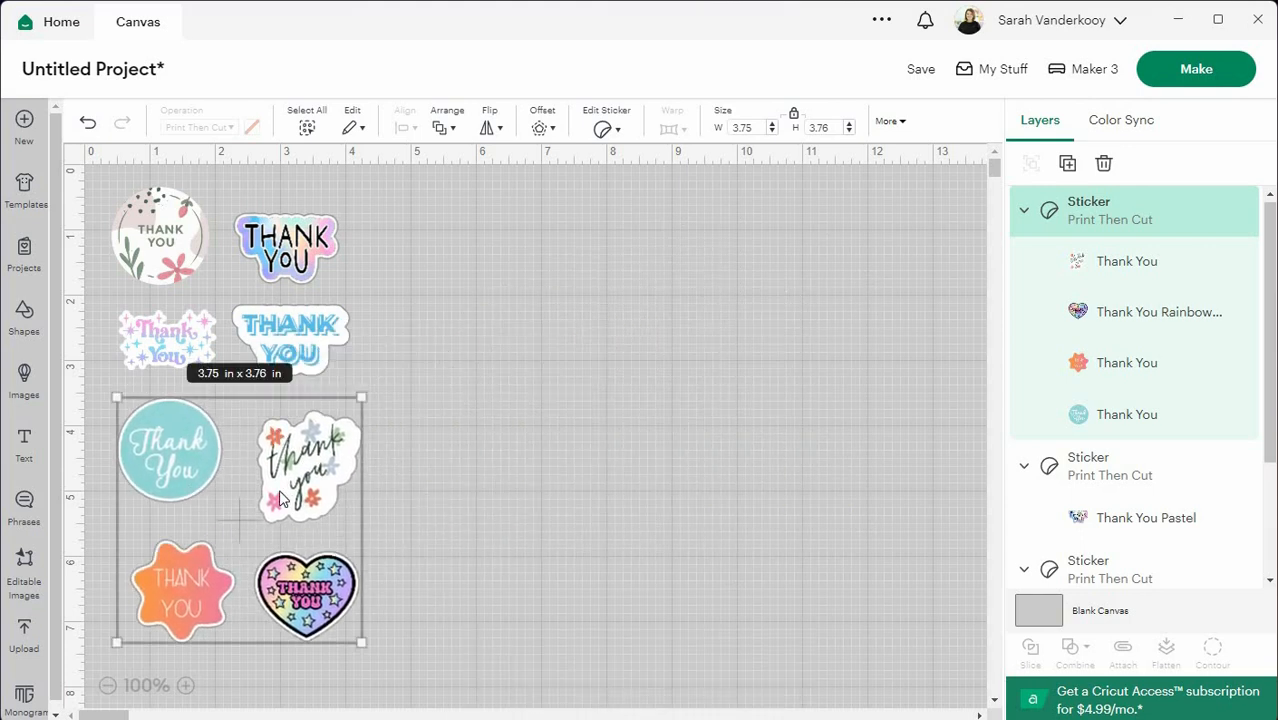
Nudge the combined four-design sticker slightly and undo its sticker setting so the four images separate
{"action": "left_click_drag", "start_coordinate": [283, 500], "coordinate": [271, 498]}
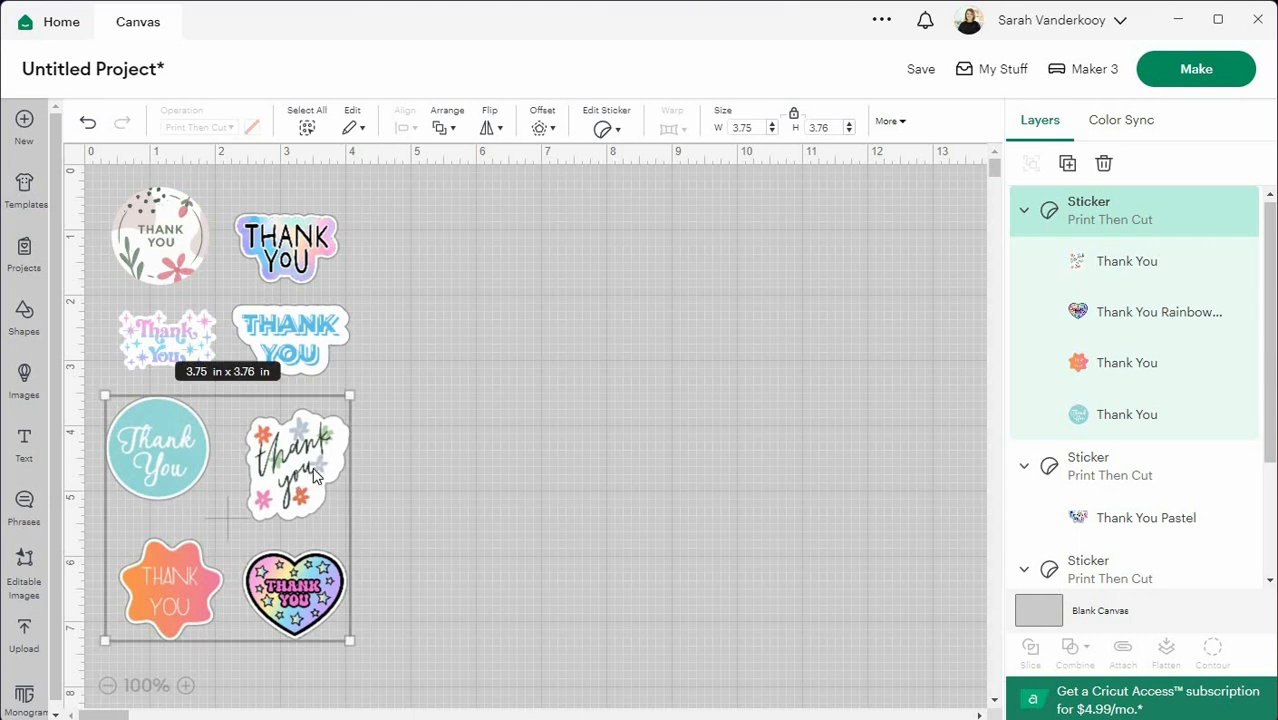
{"action": "right_click", "coordinate": [316, 476]}
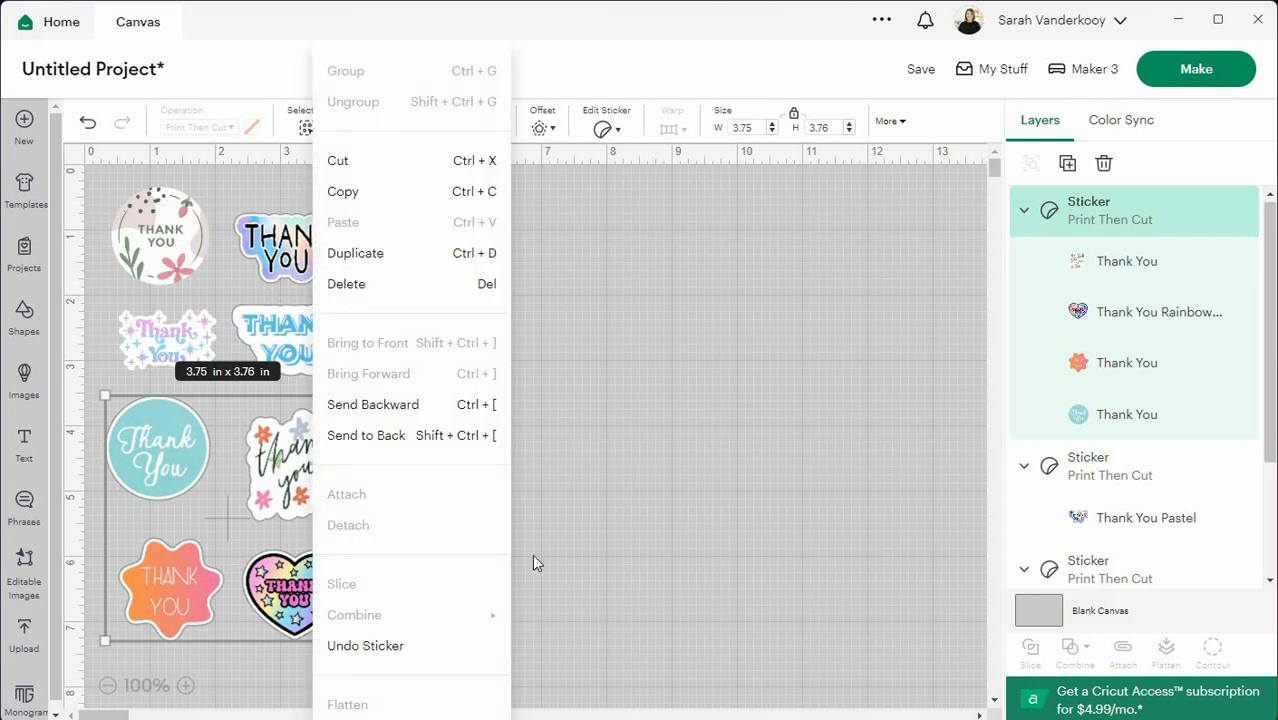
{"action": "left_click", "coordinate": [380, 645]}
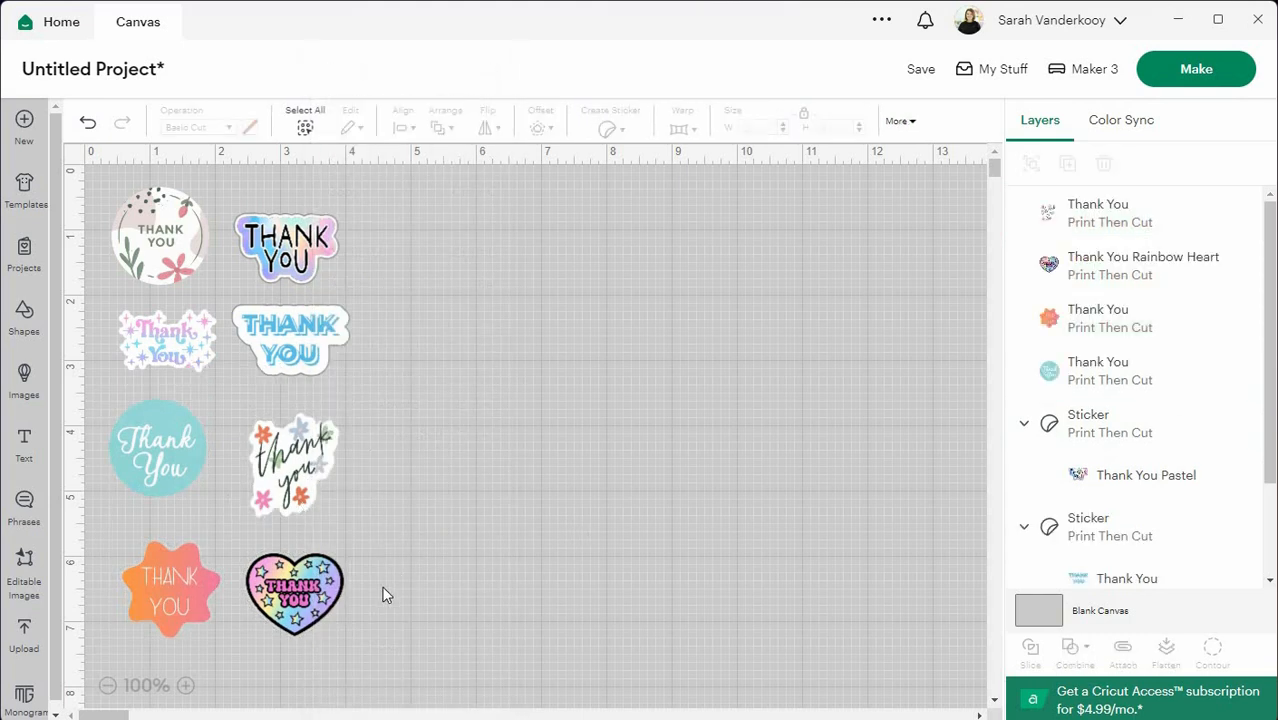
Turn the floral handwritten thank you image on its own into a Kiss Cut sticker with the border set to None
{"action": "left_click", "coordinate": [318, 475]}
{"action": "left_click", "coordinate": [613, 129]}
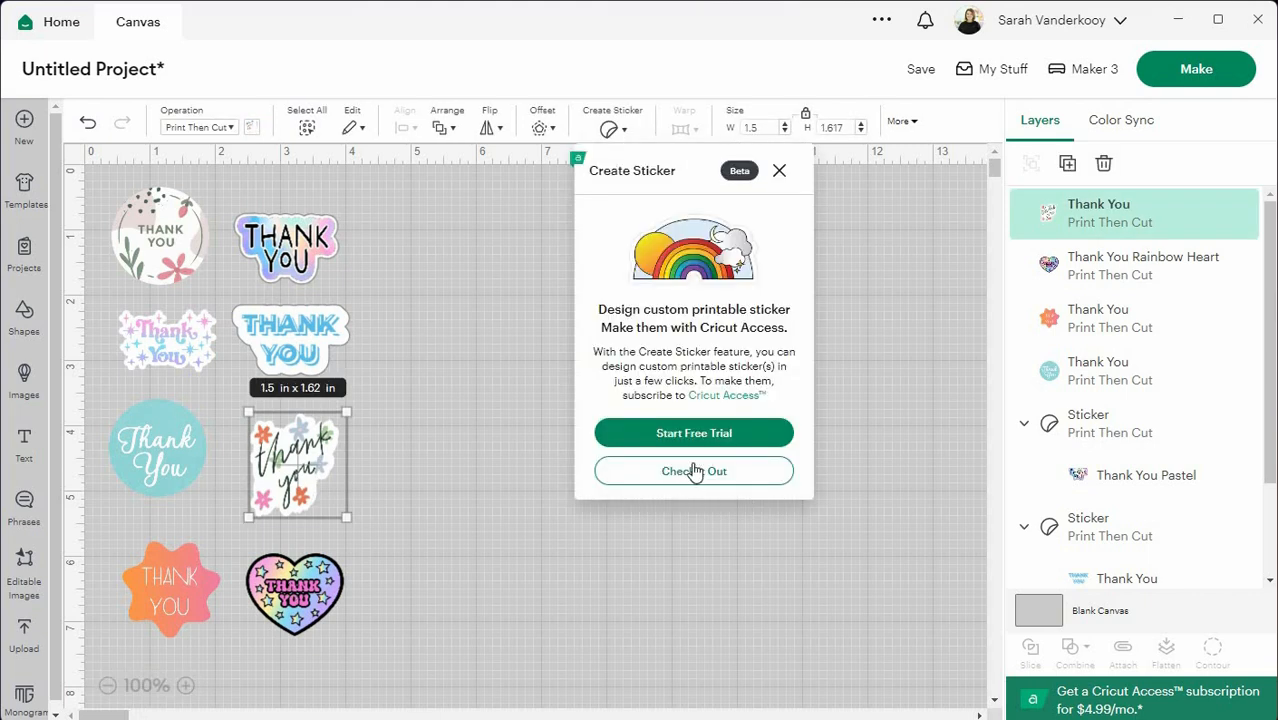
{"action": "left_click", "coordinate": [696, 473]}
{"action": "left_click", "coordinate": [707, 480]}
{"action": "left_click", "coordinate": [747, 386]}
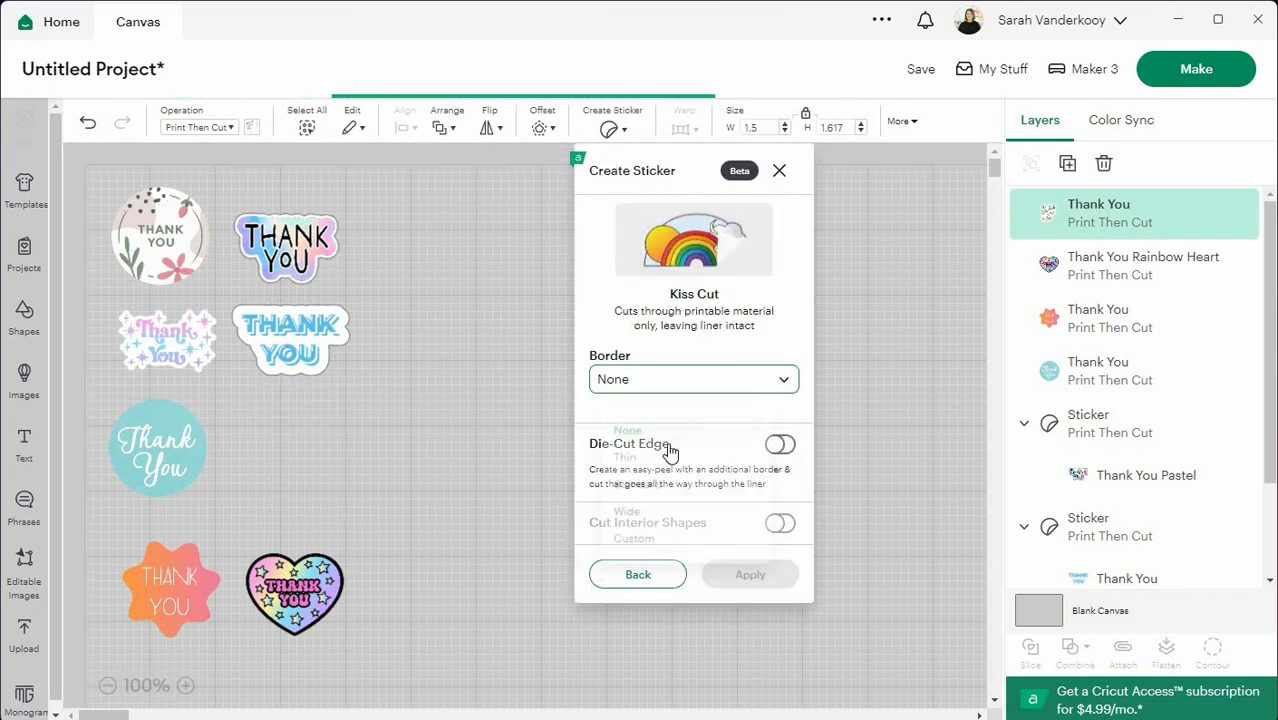
{"action": "left_click", "coordinate": [664, 433]}
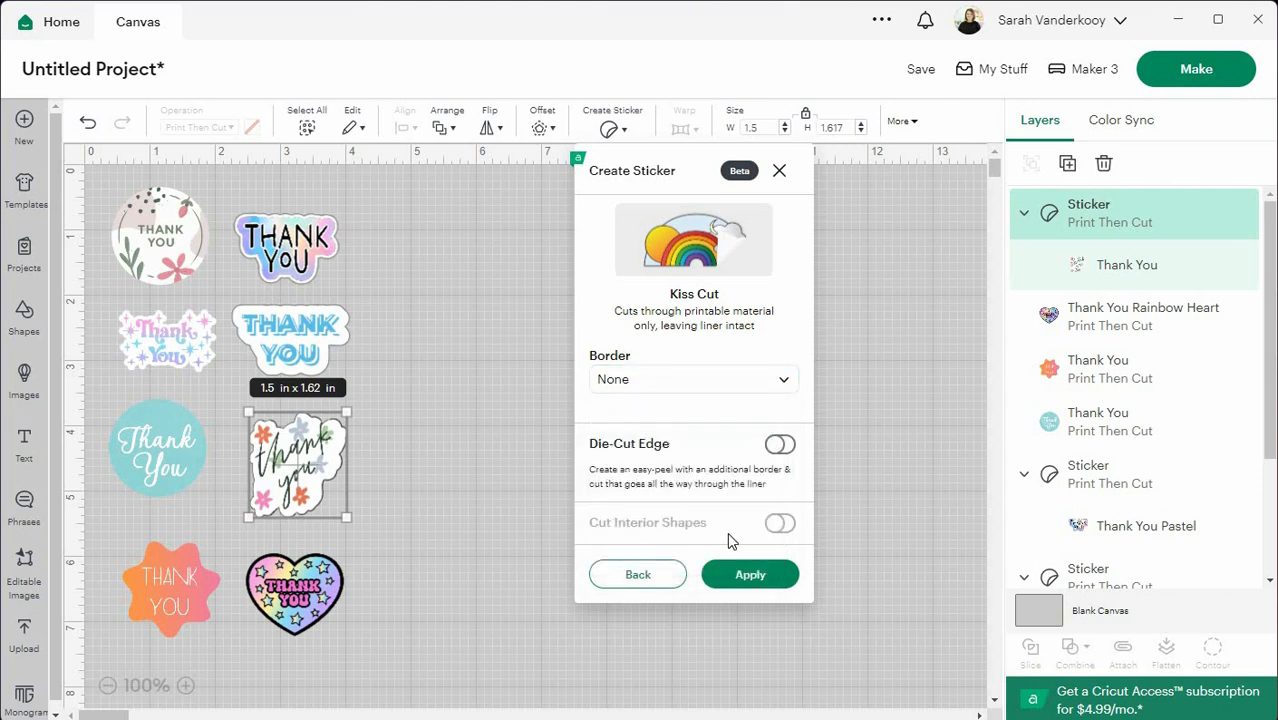
{"action": "left_click", "coordinate": [752, 576]}
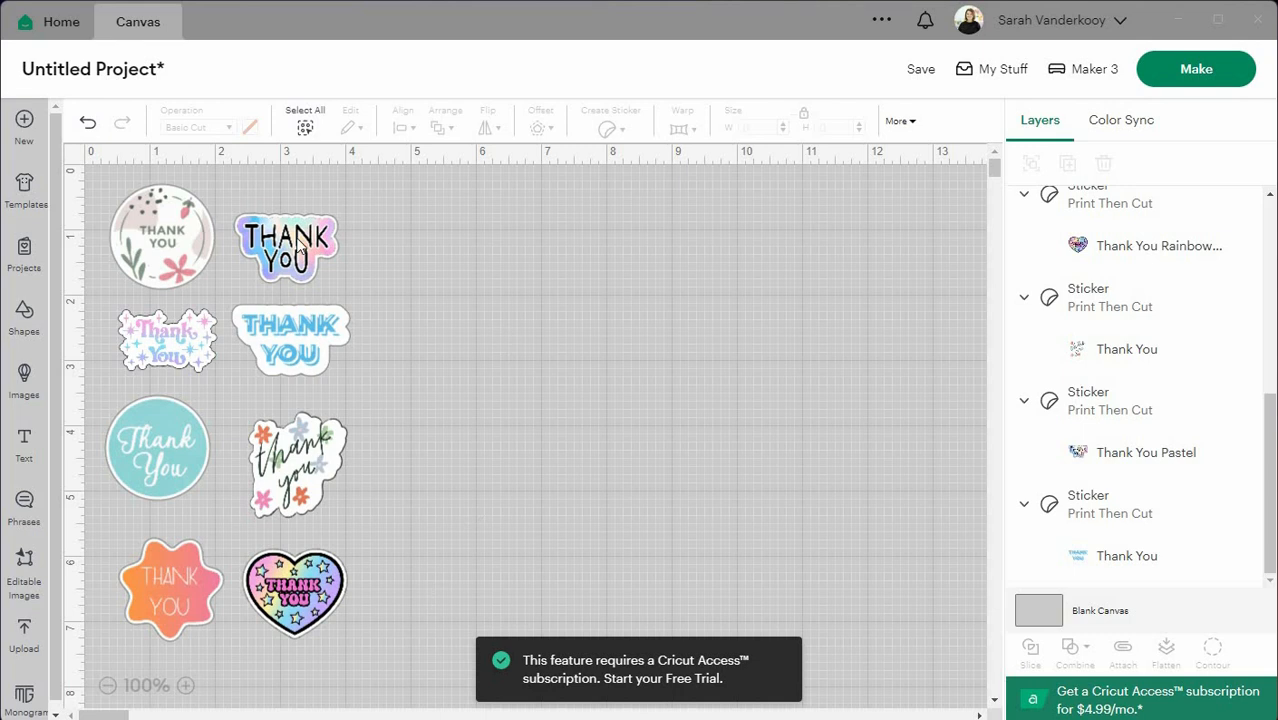
Duplicate the pastel THANK YOU sticker and place the copy beside the original in the first row
{"action": "mouse_move", "coordinate": [338, 241]}
{"action": "left_mouse_down"}
{"action": "mouse_move", "coordinate": [378, 236]}
{"action": "mouse_move", "coordinate": [340, 238]}
{"action": "left_mouse_up"}
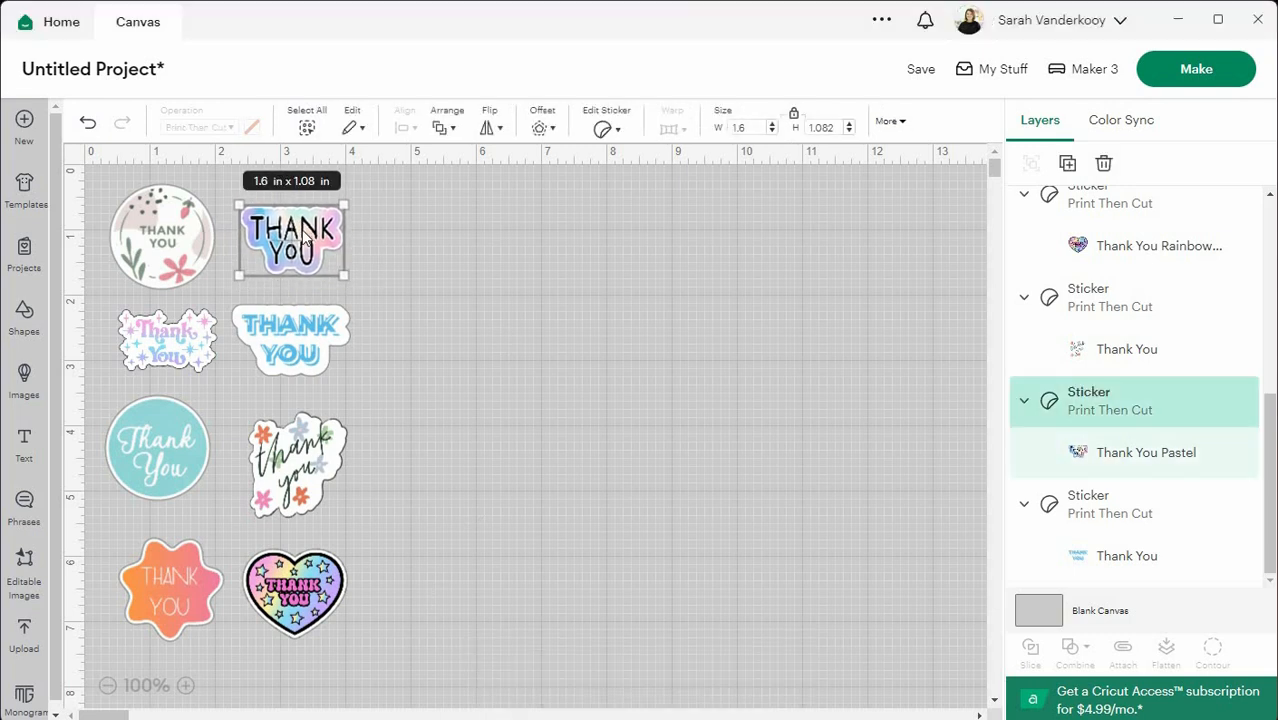
{"action": "right_click", "coordinate": [306, 234]}
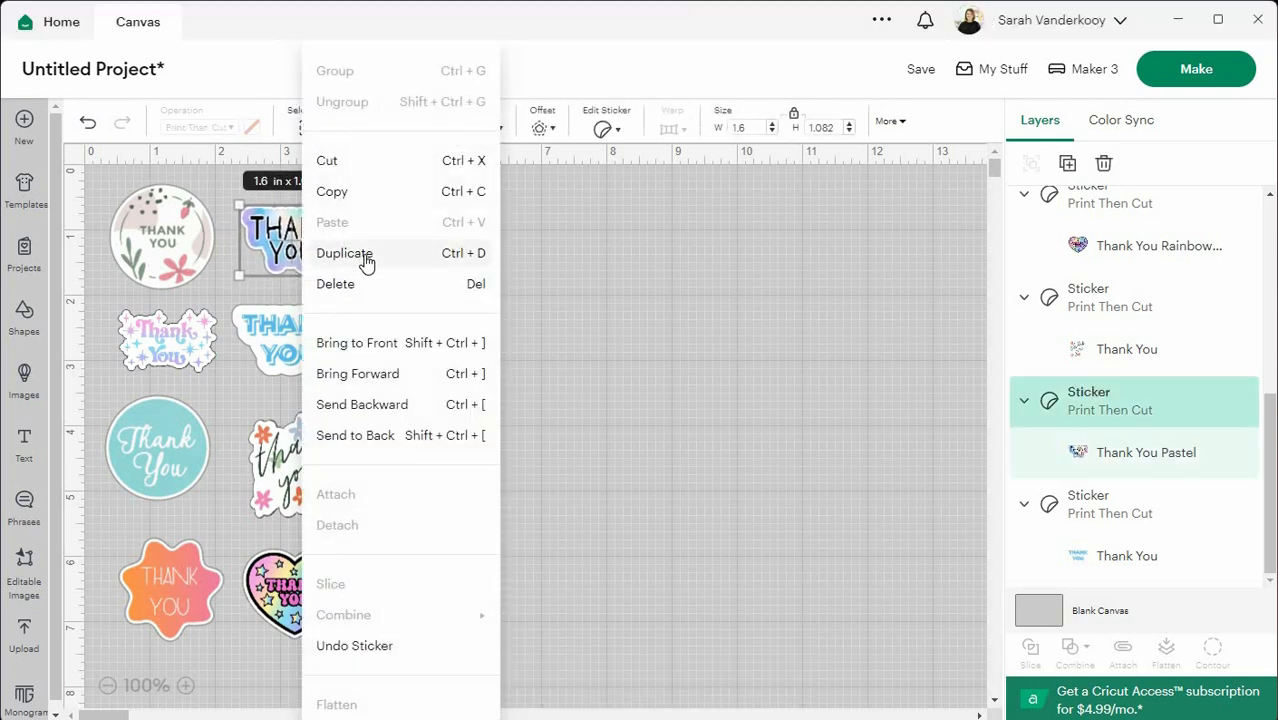
{"action": "left_click_drag", "start_coordinate": [459, 482], "coordinate": [442, 234]}
Duplicate the blue THANK YOU sticker and each remaining sticker, arranging the copies in two new columns beside the originals
{"action": "left_click", "coordinate": [317, 357]}
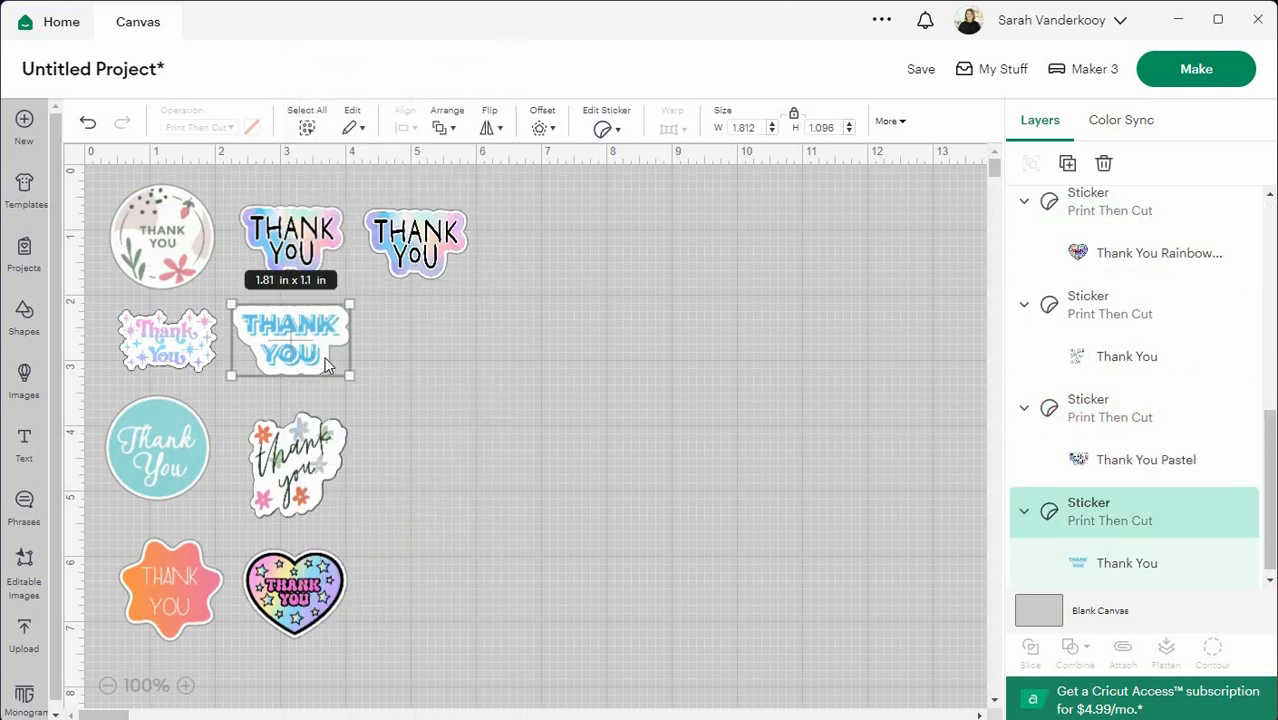
{"action": "key", "text": "ctrl+d"}
{"action": "left_click_drag", "start_coordinate": [482, 518], "coordinate": [452, 344]}
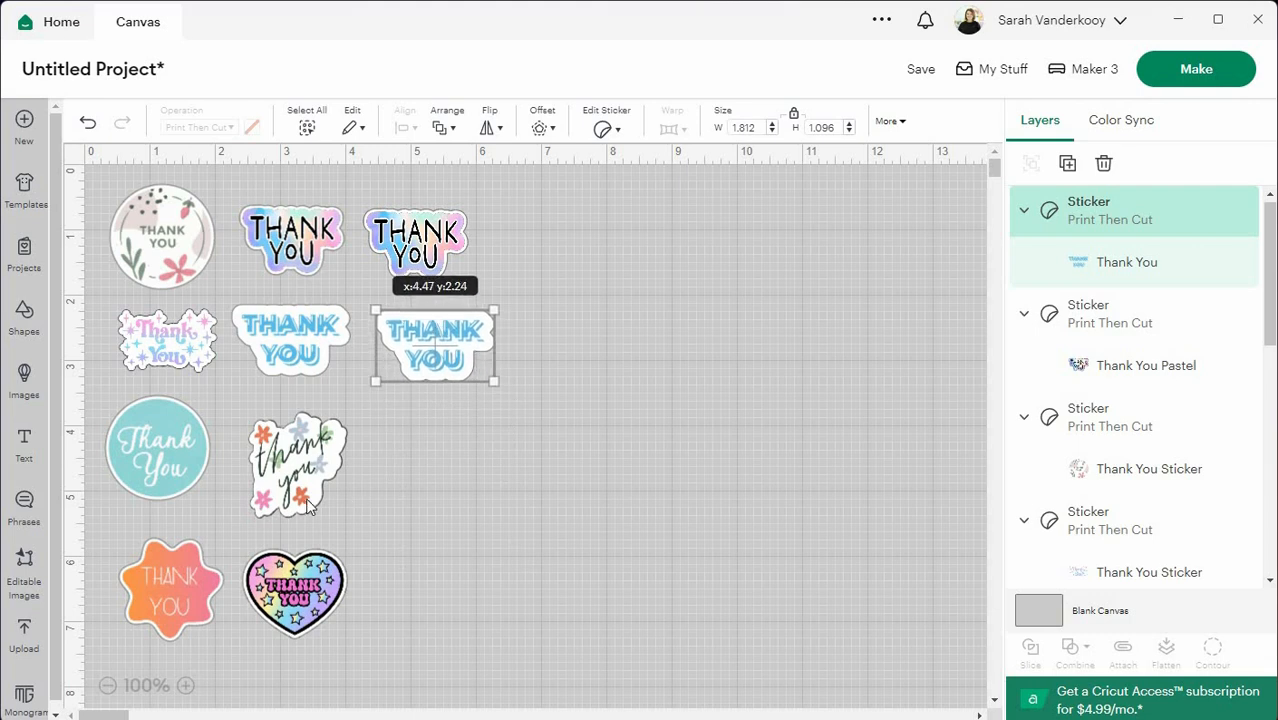
{"action": "left_click", "coordinate": [287, 495]}
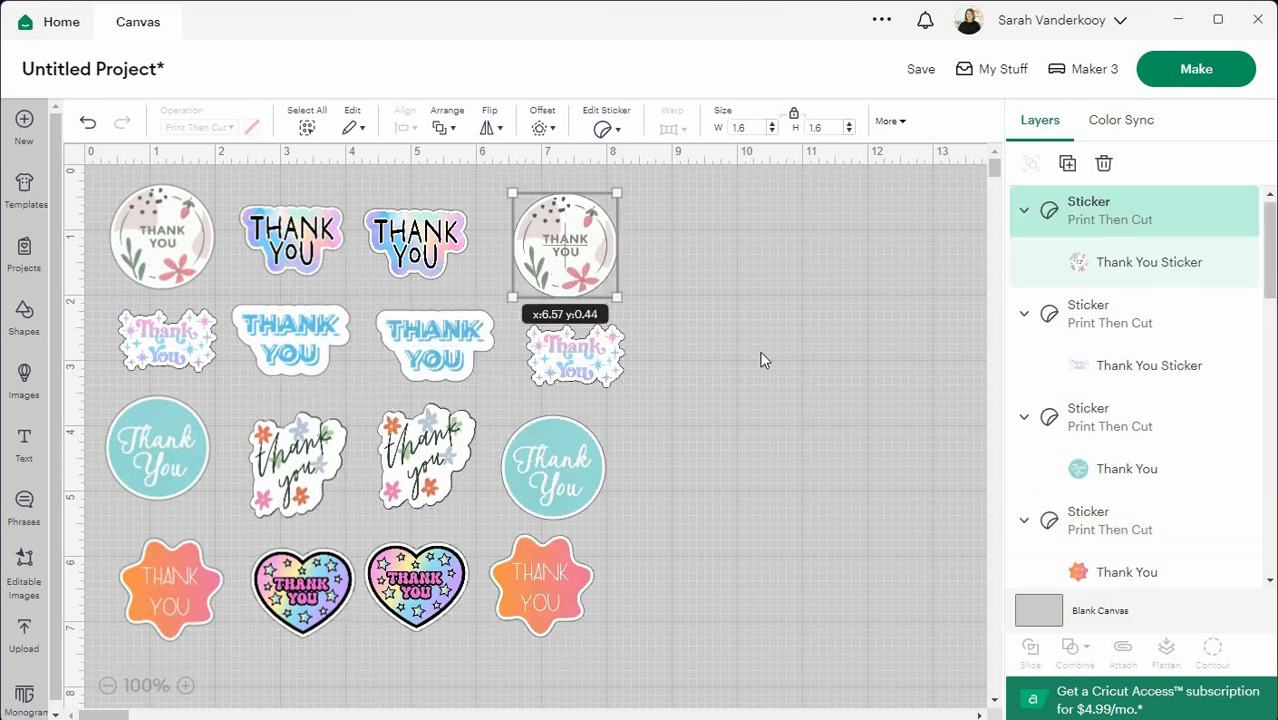
{"action": "left_click", "coordinate": [760, 358]}
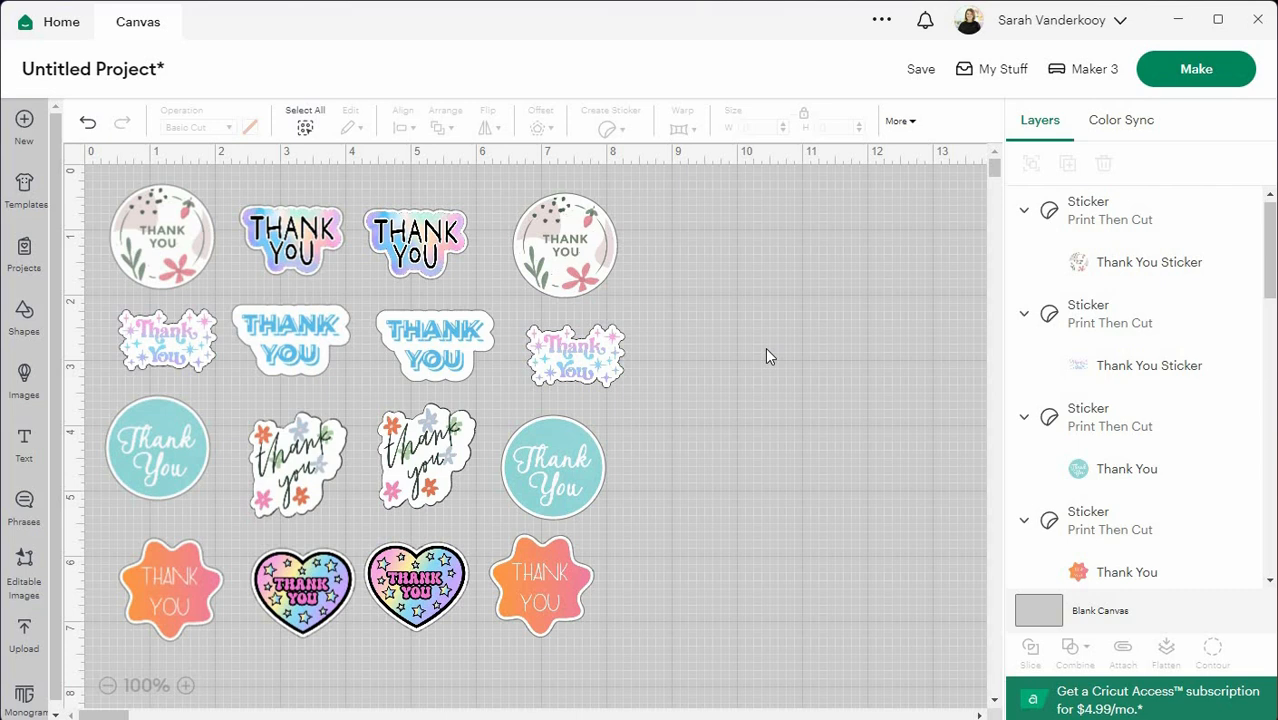
Choose Cricut Maker 3 as the project machine, preview the stickers on the mat, and return to the canvas
{"action": "left_click", "coordinate": [1110, 64]}
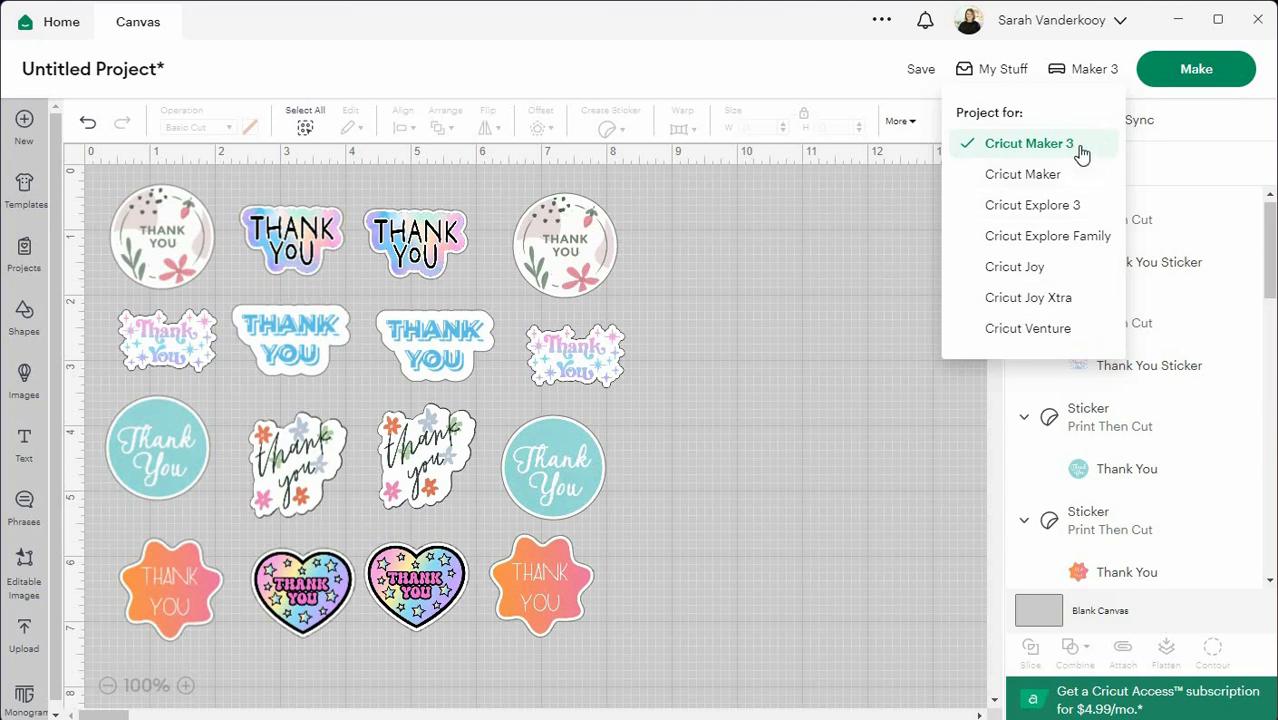
{"action": "left_click", "coordinate": [1073, 146]}
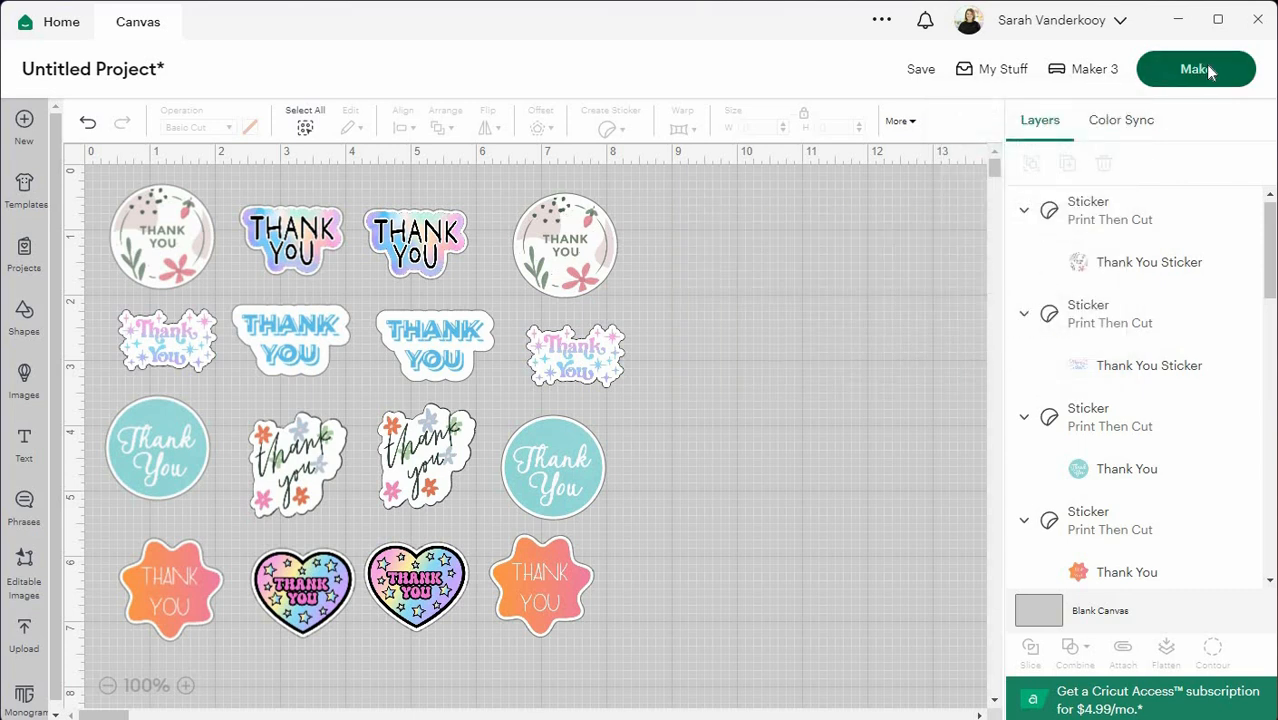
{"action": "left_click", "coordinate": [1208, 70]}
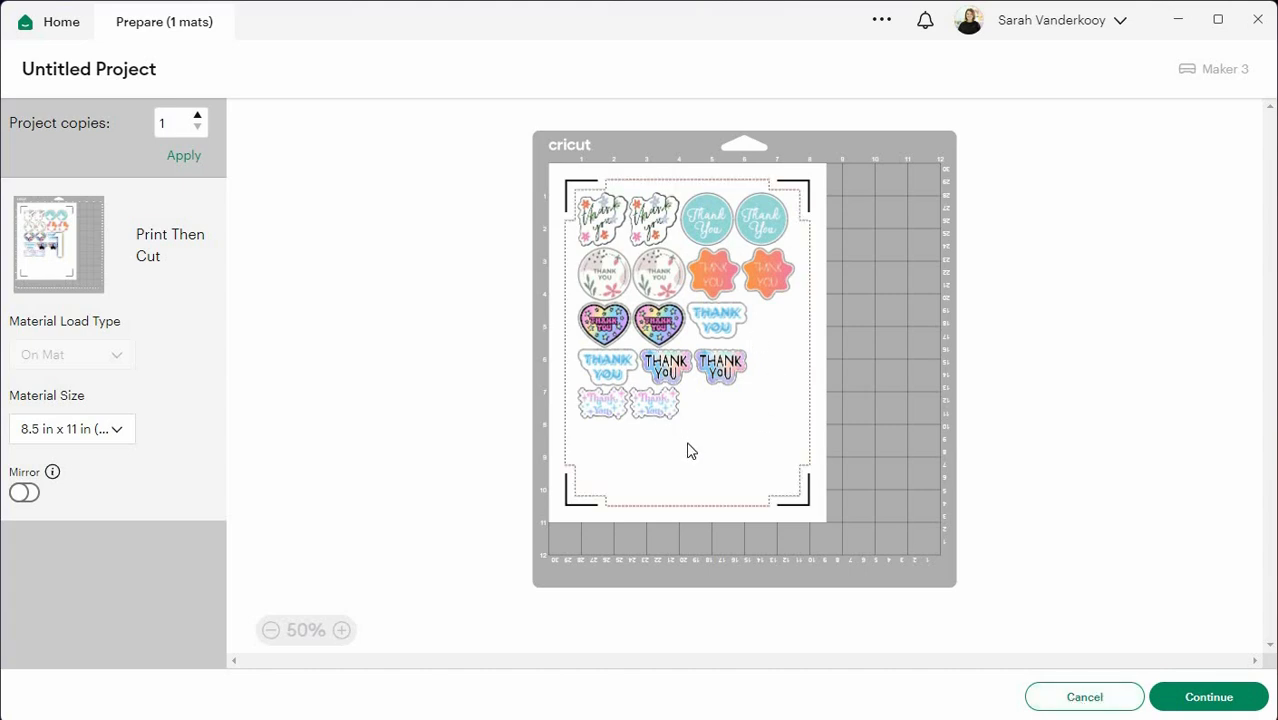
{"action": "left_click", "coordinate": [1095, 700]}
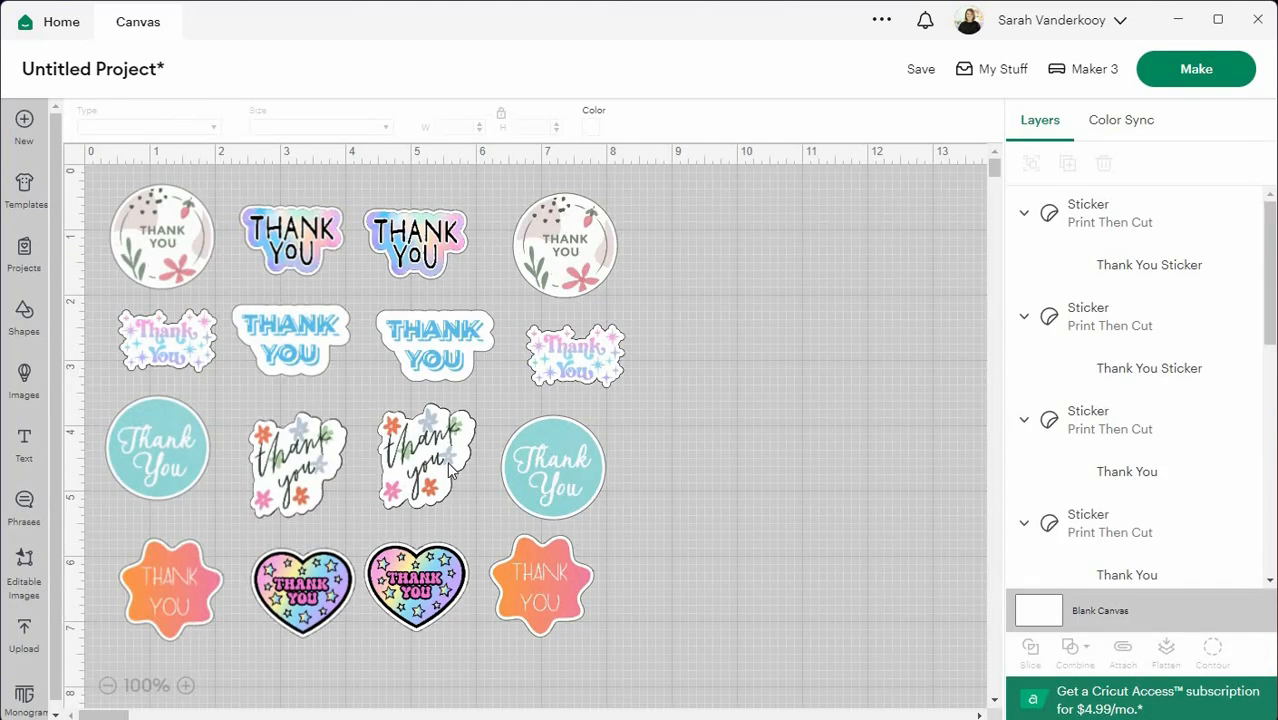
Copy the round teal Thank You sticker, paste it, and move the copy to the empty canvas beside the third row
{"action": "left_click", "coordinate": [566, 485]}
{"action": "key", "text": "ctrl+c"}
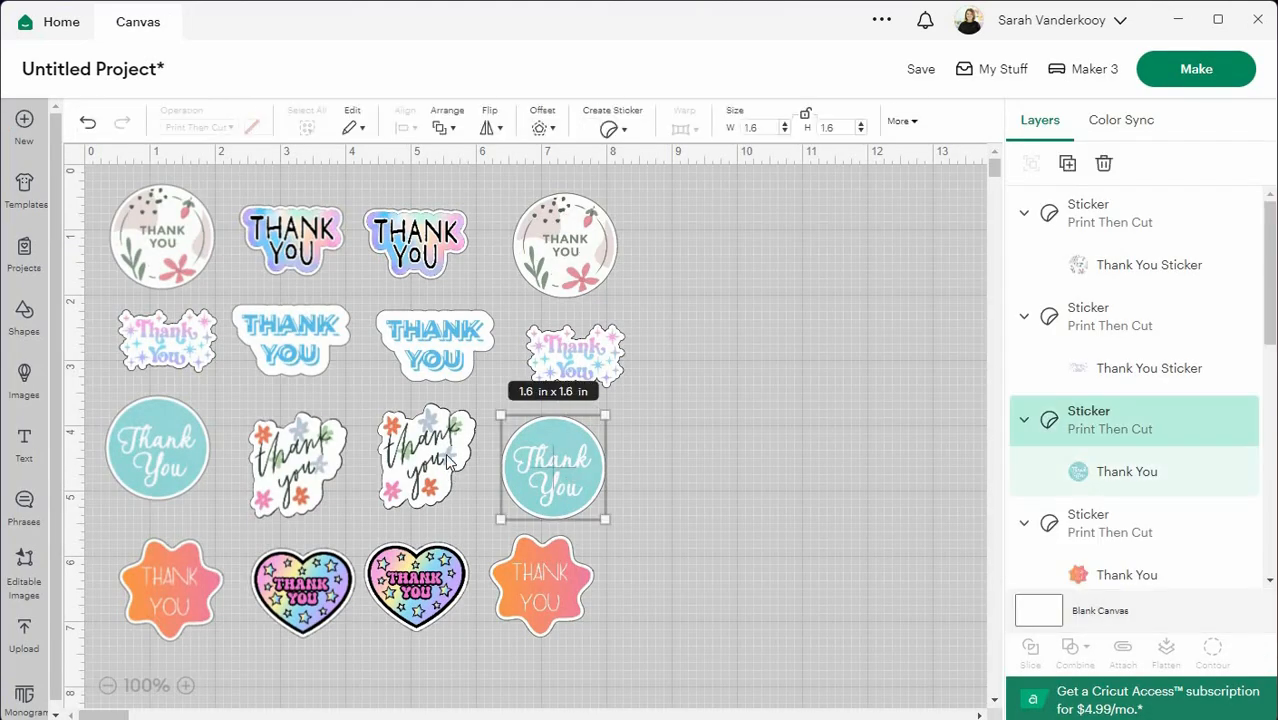
{"action": "key", "text": "ctrl+v"}
{"action": "left_click_drag", "start_coordinate": [190, 256], "coordinate": [713, 446]}
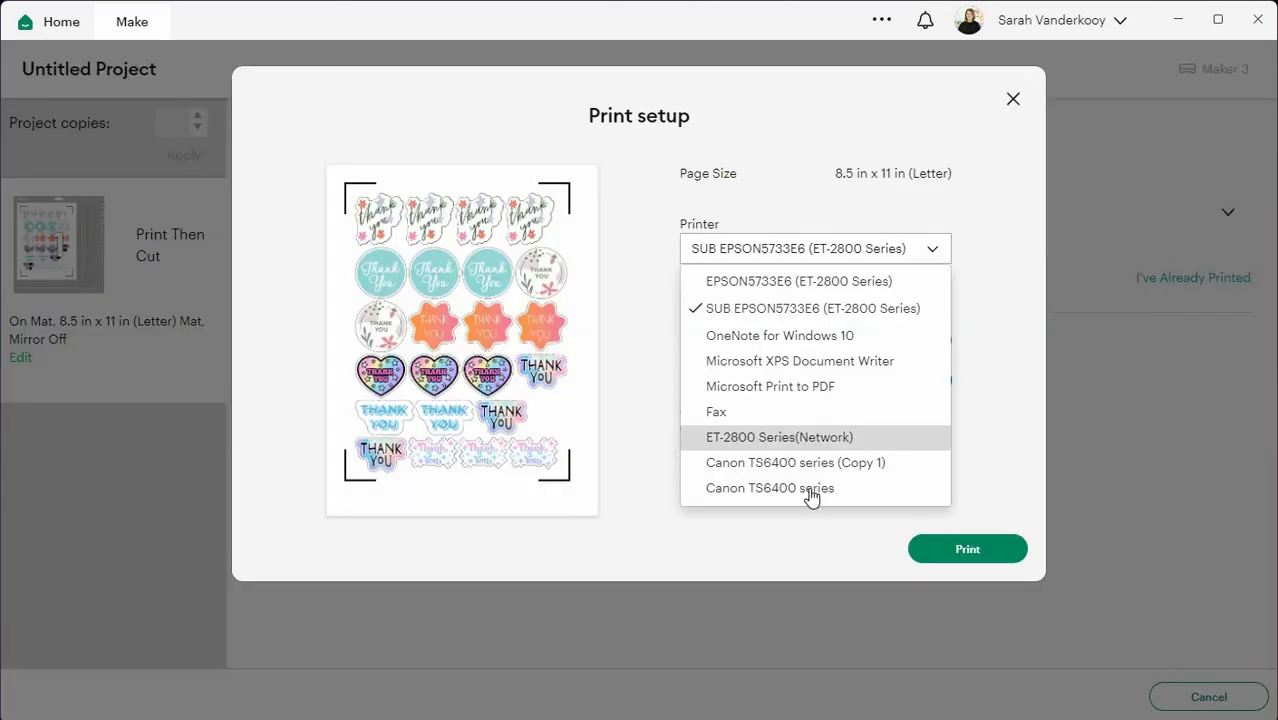
Print the sticker sheet on the Canon TS6400 series through the system dialog, using Matte Photo Paper and choosing the print quality
{"action": "left_click", "coordinate": [812, 491]}
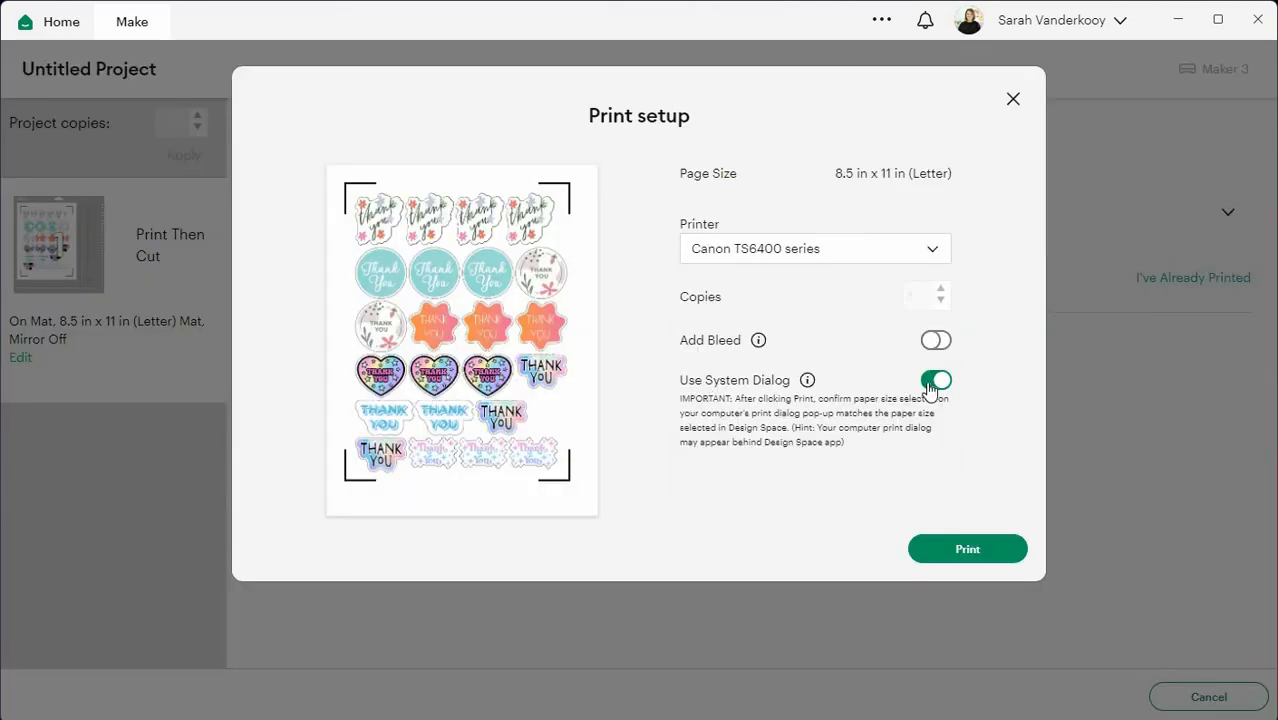
{"action": "left_click", "coordinate": [1026, 538]}
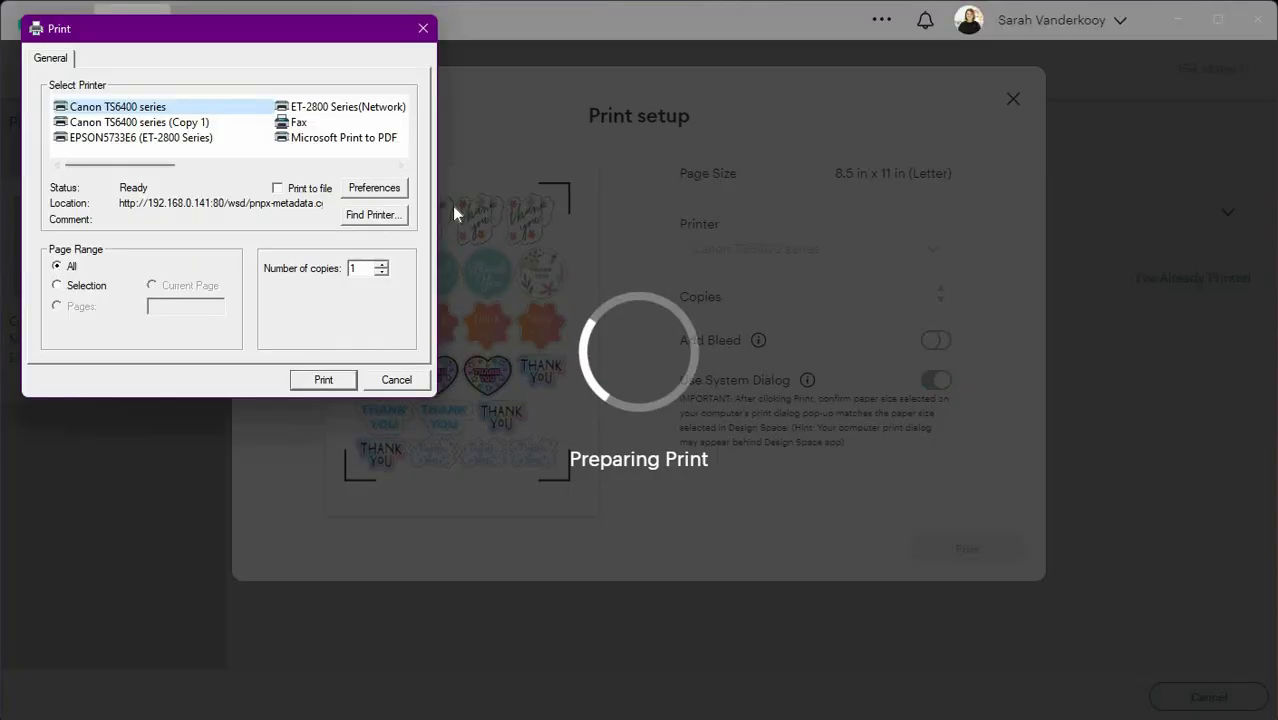
{"action": "left_click", "coordinate": [380, 189]}
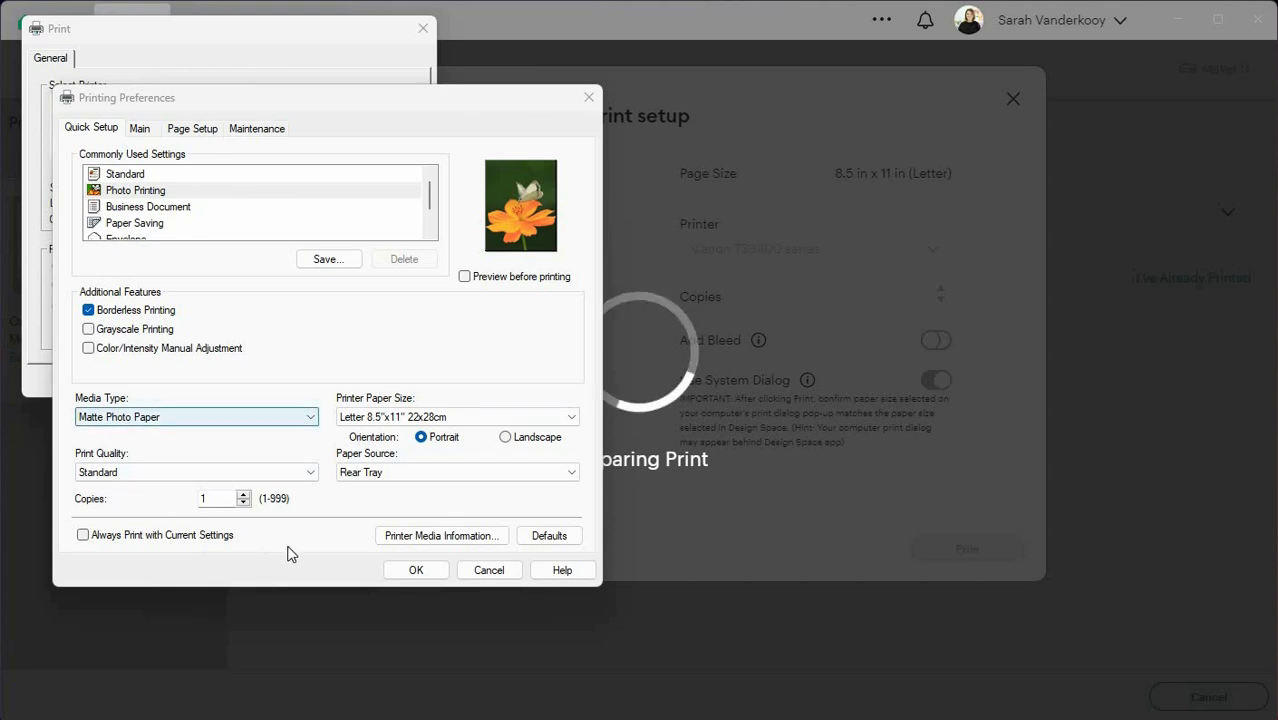
{"action": "left_click", "coordinate": [310, 472]}
{"action": "left_click", "coordinate": [292, 485]}
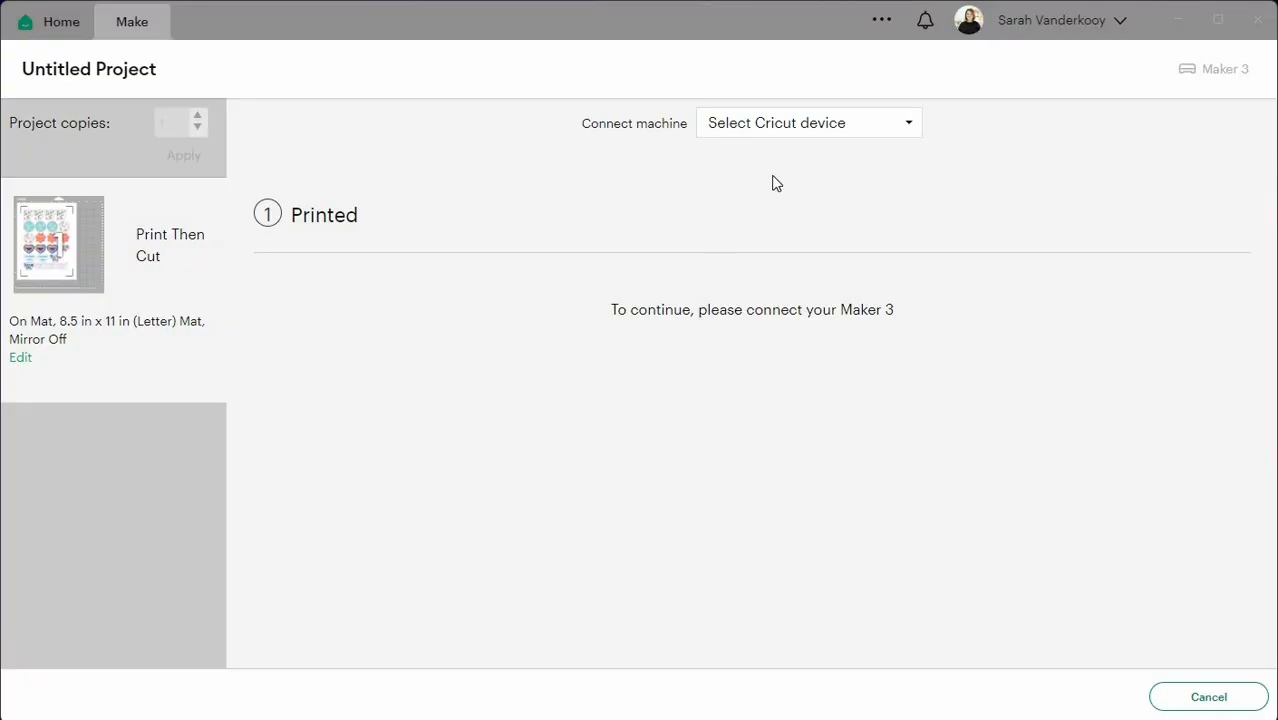
Connect the Maker 3 : B63C Bluetooth machine and set the base material to Printable Sticker Paper, White (Green Liner Printing)
{"action": "left_click", "coordinate": [811, 128]}
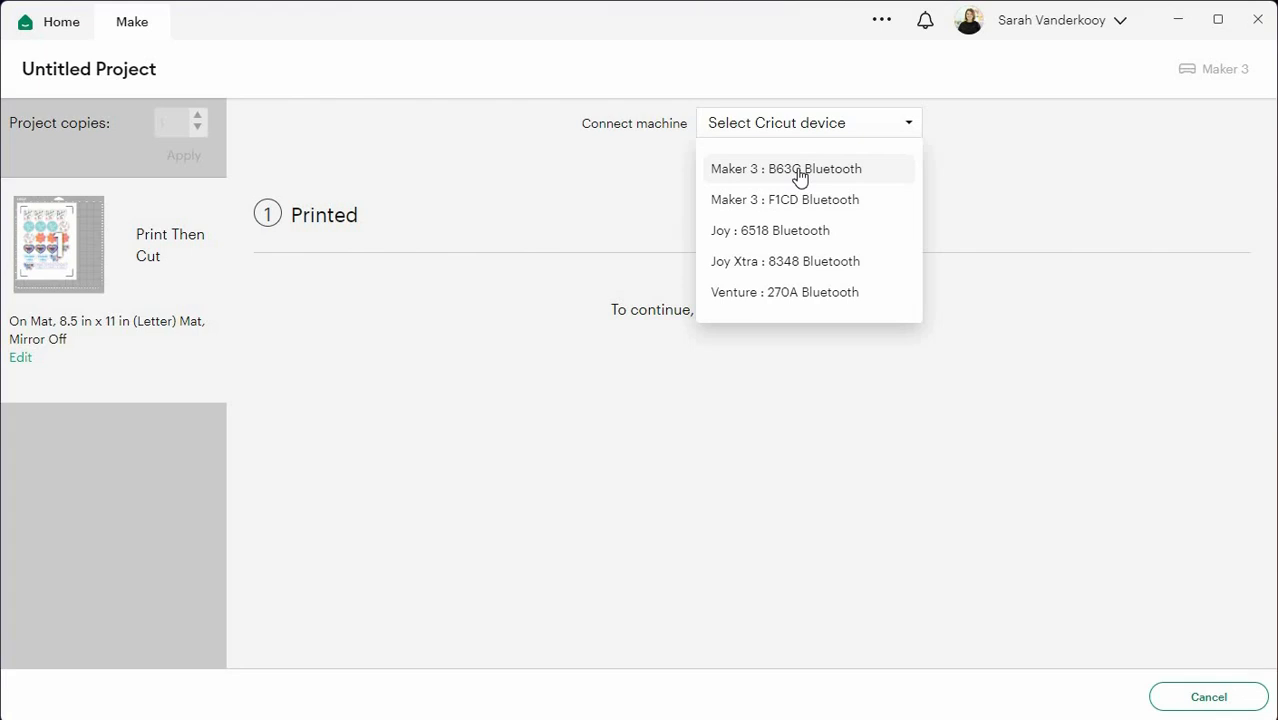
{"action": "left_click", "coordinate": [801, 172]}
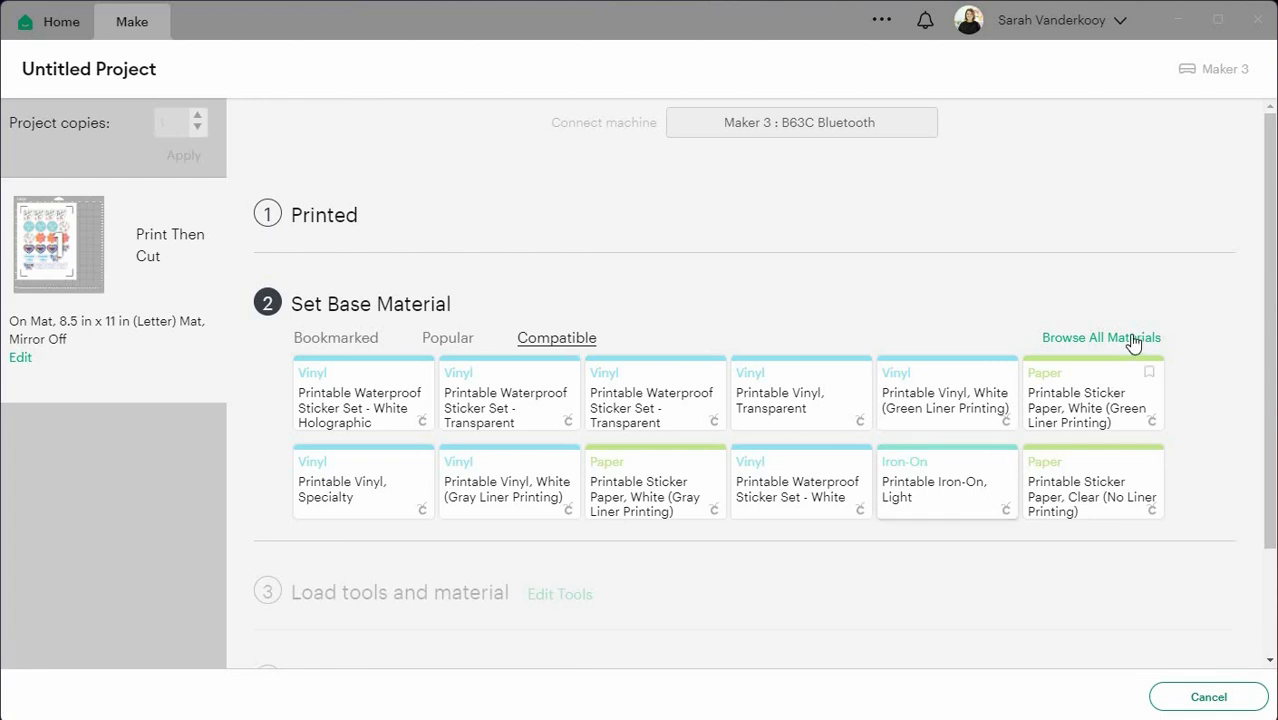
{"action": "left_click", "coordinate": [1124, 405]}
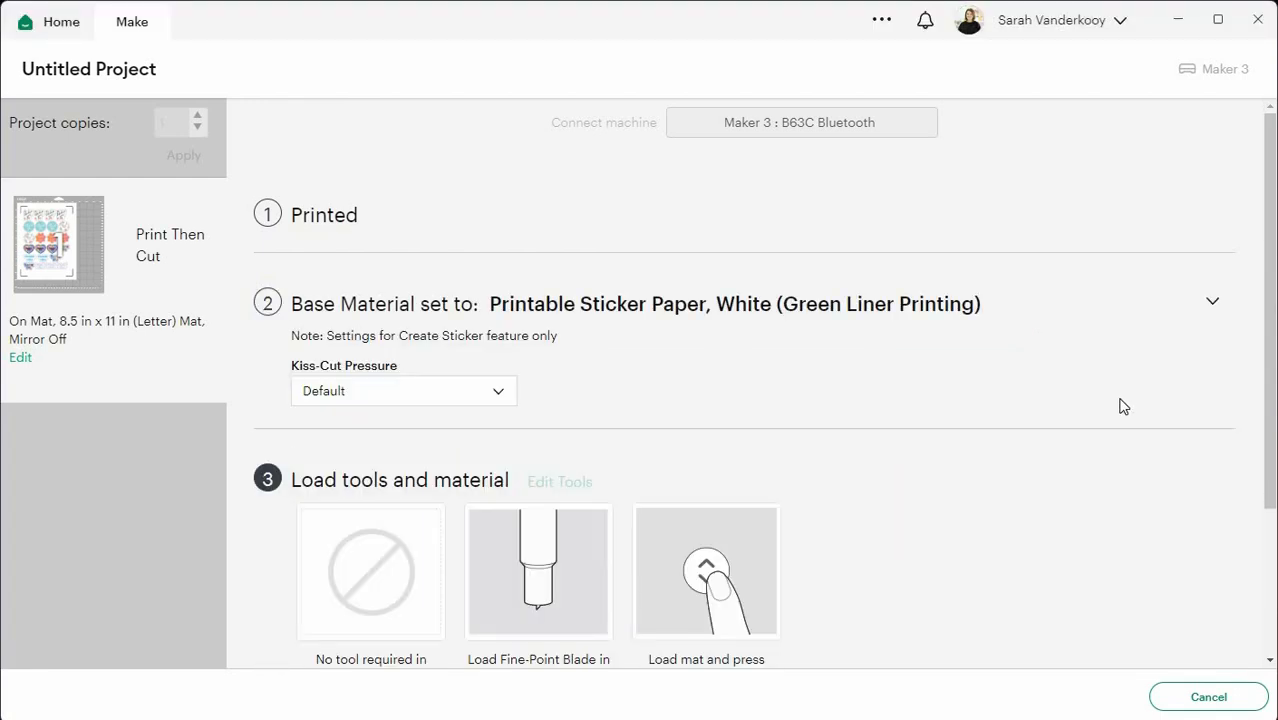